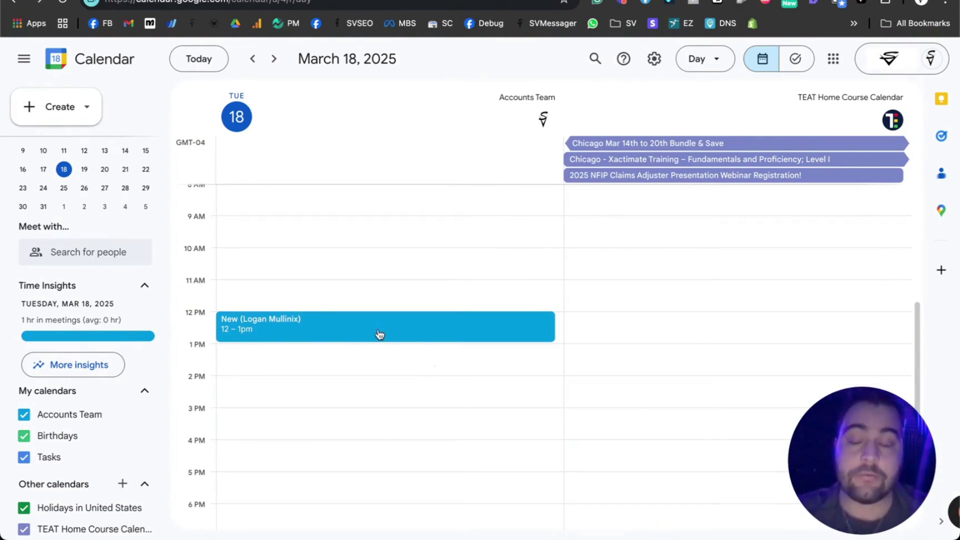
Open the Create dropdown listing Event, Focus time, Task and Appointment schedule.
click(92, 111)
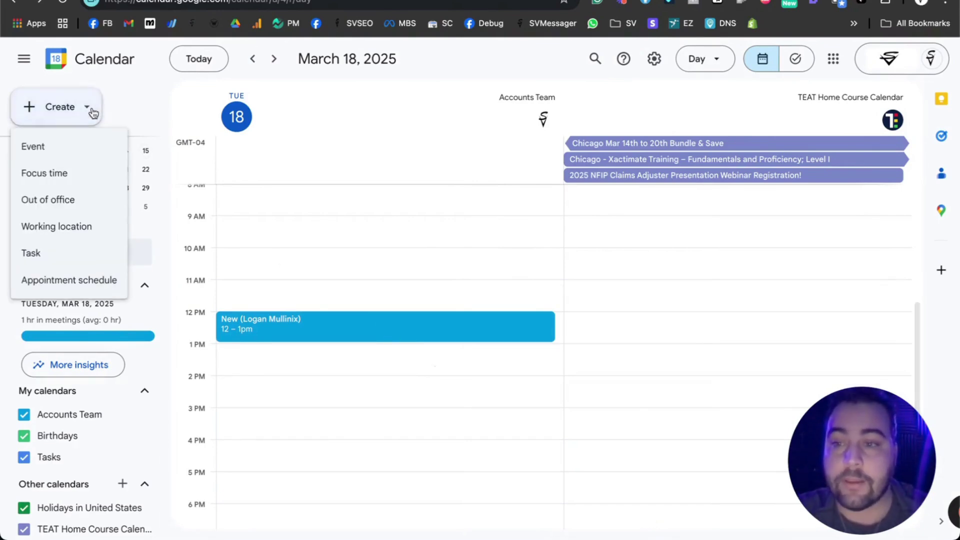
Start an appointment schedule titled NEW, keeping 1-hour appointments and weekly repeating availability.
click(86, 289)
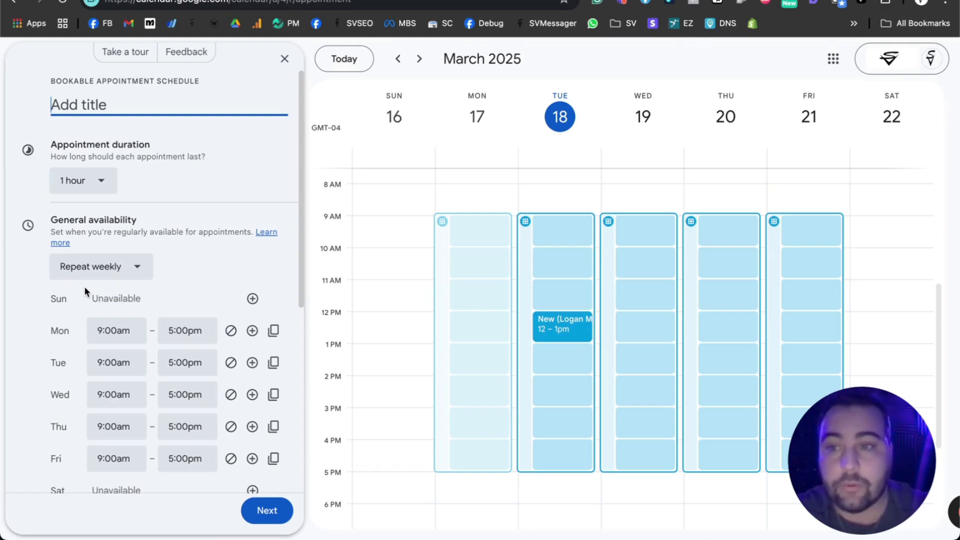
text(NEW)
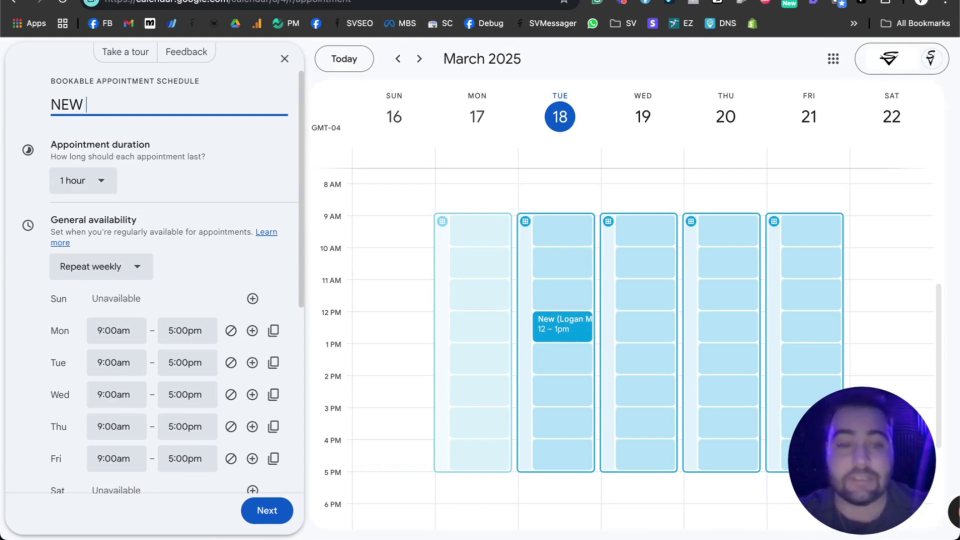
click(114, 181)
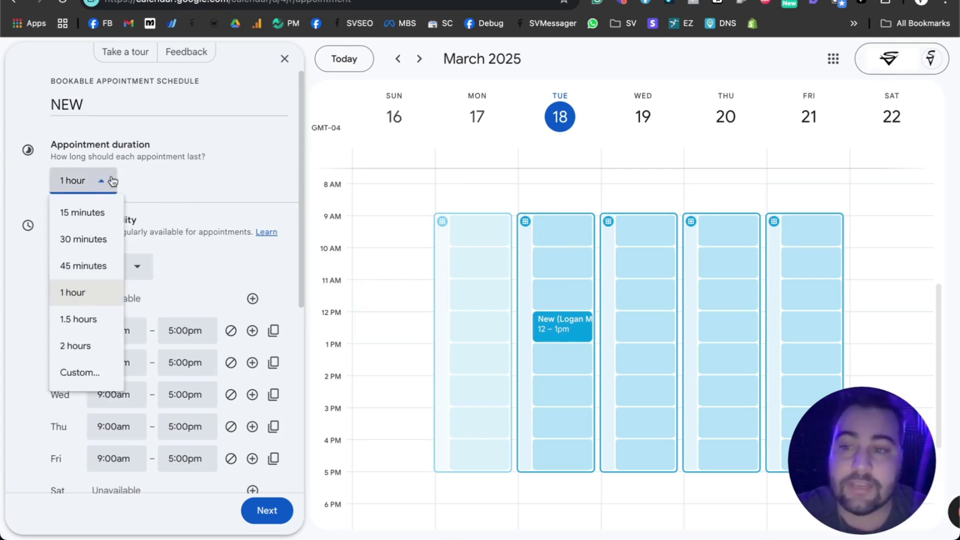
click(201, 156)
scroll(195, 233, down, 2)
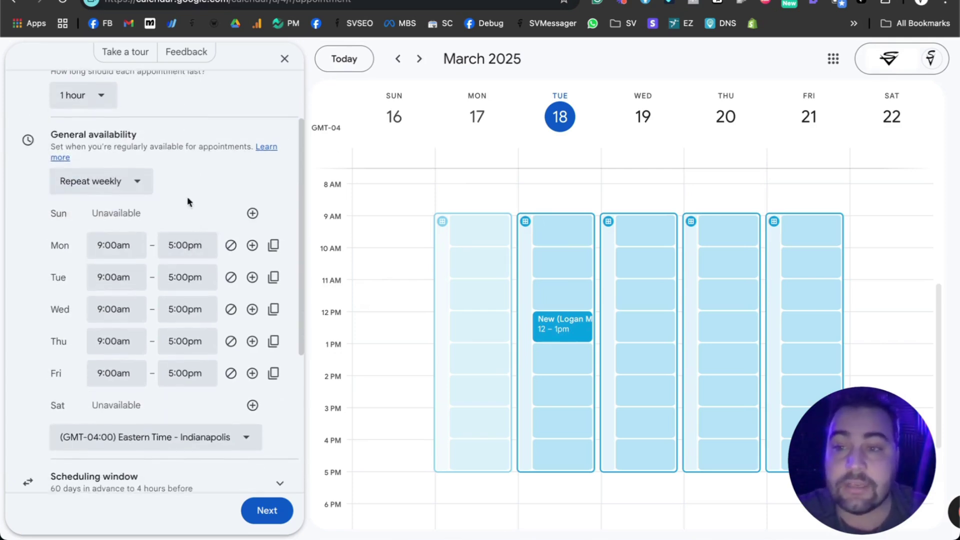
click(131, 179)
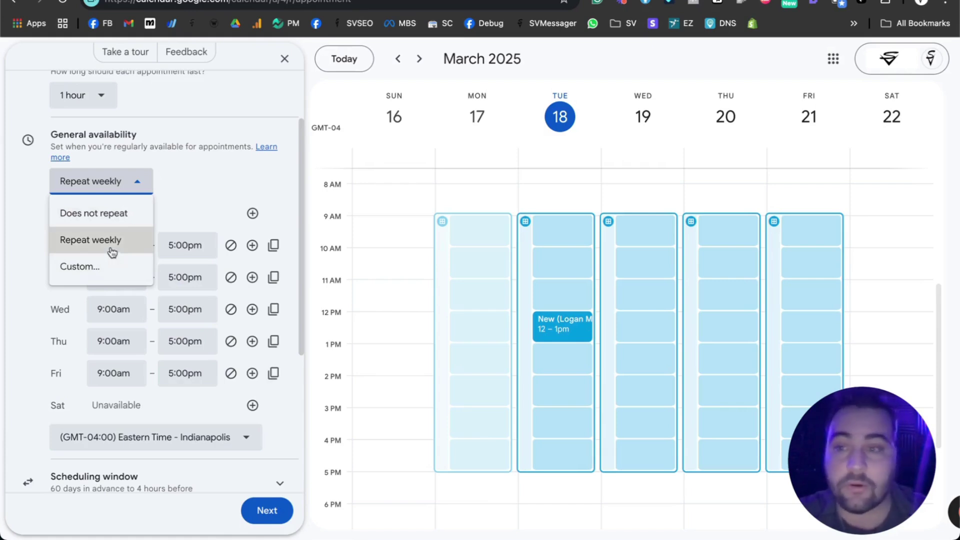
click(201, 144)
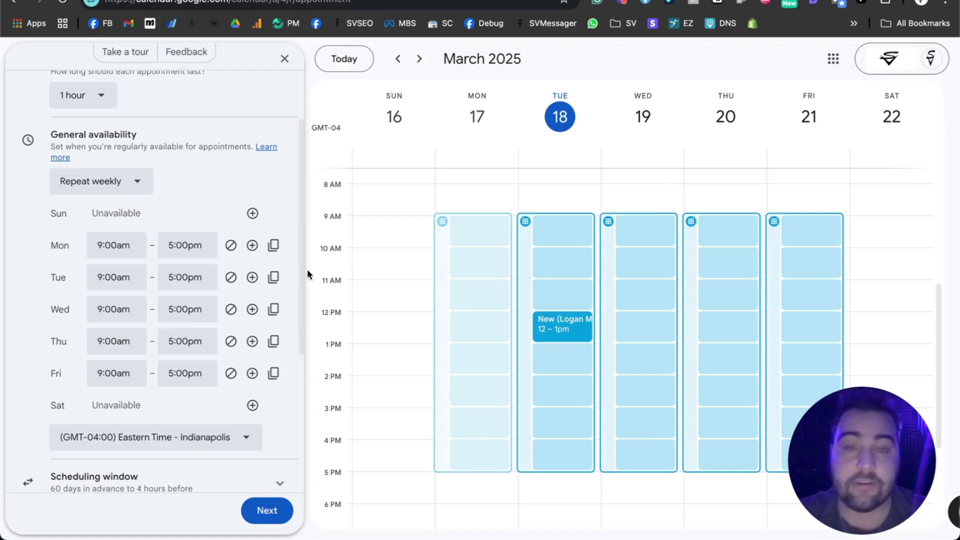
Check the scheduling window, booked appointment and calendar sections, keeping 60 days ahead and 4 hours' notice.
scroll(223, 284, down, 5)
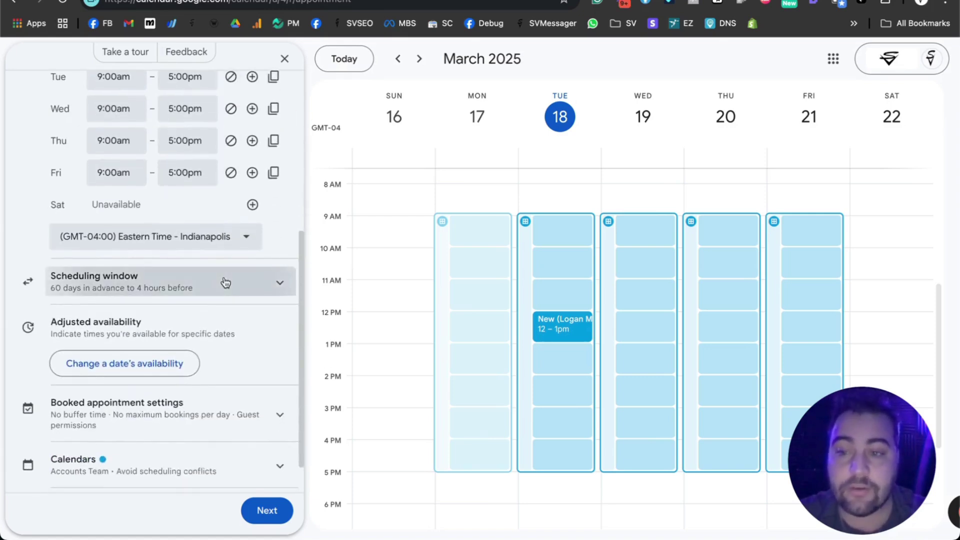
click(223, 281)
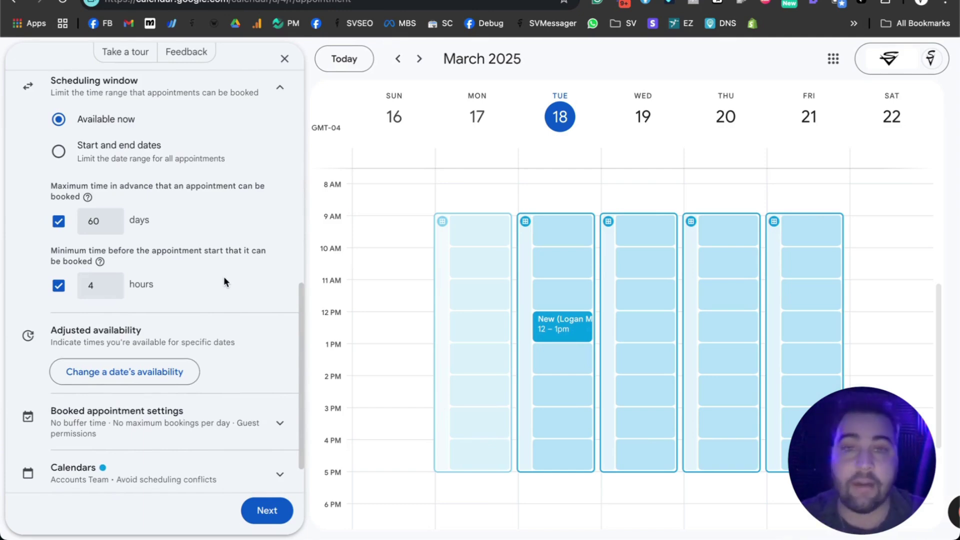
scroll(223, 281, down, 2)
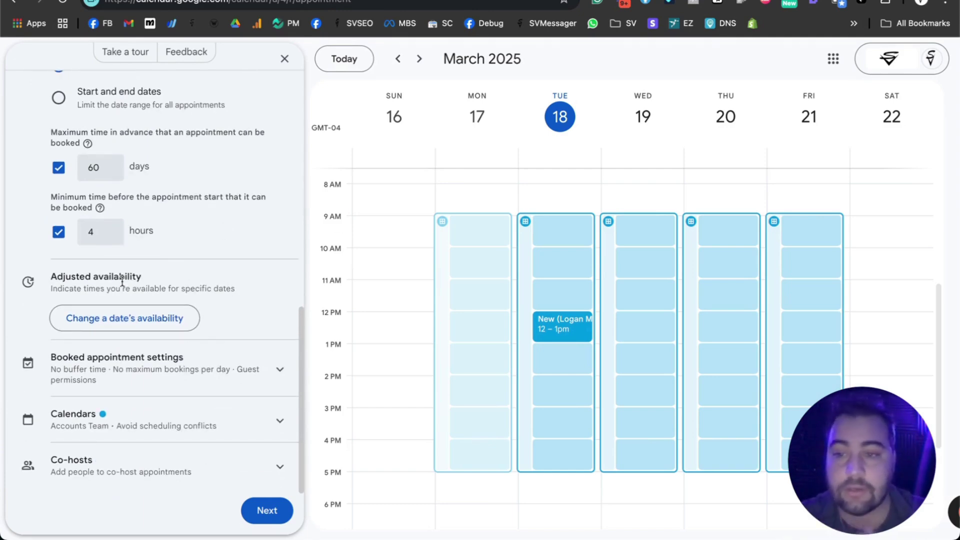
click(179, 368)
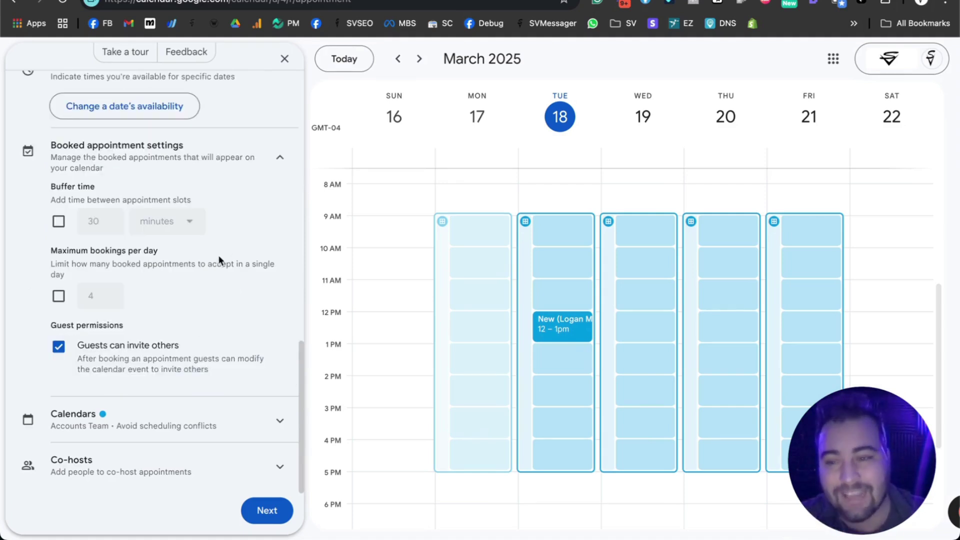
click(180, 430)
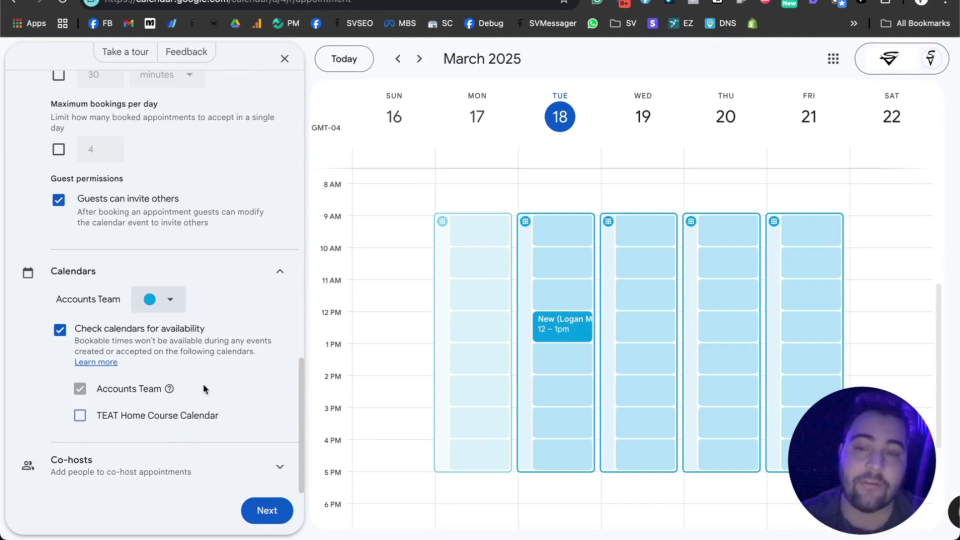
click(226, 279)
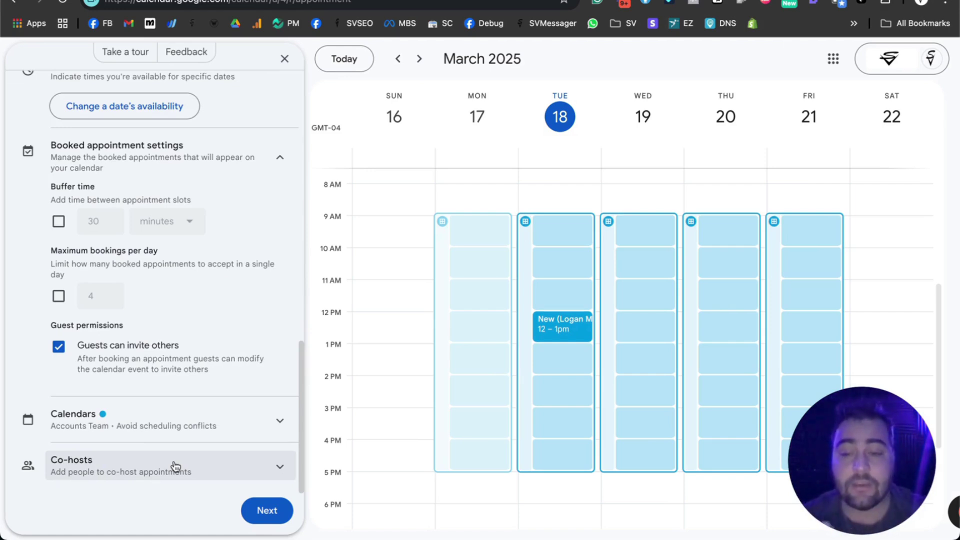
Continue to the booking page photo and name details, leaving the meeting location unset and continuing to edit.
click(260, 509)
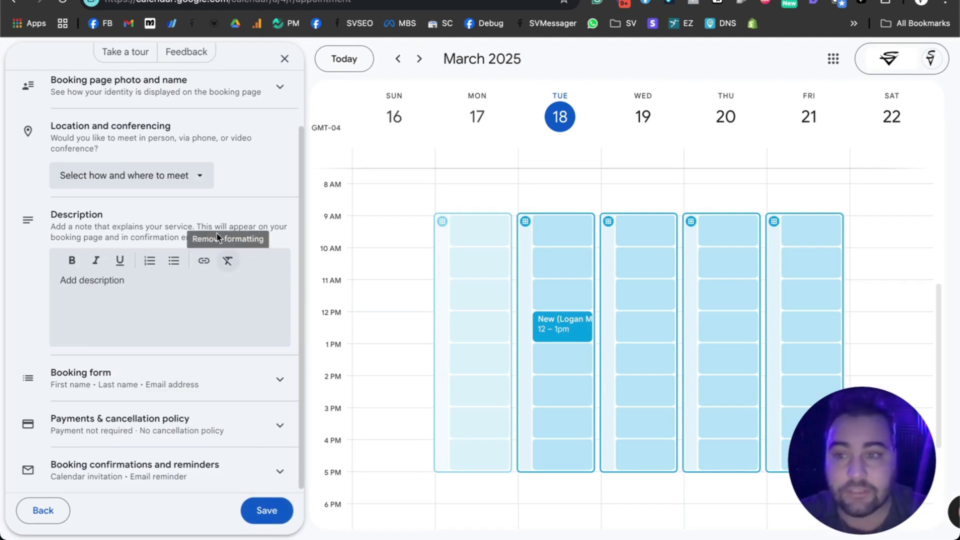
scroll(214, 165, up, 3)
click(198, 152)
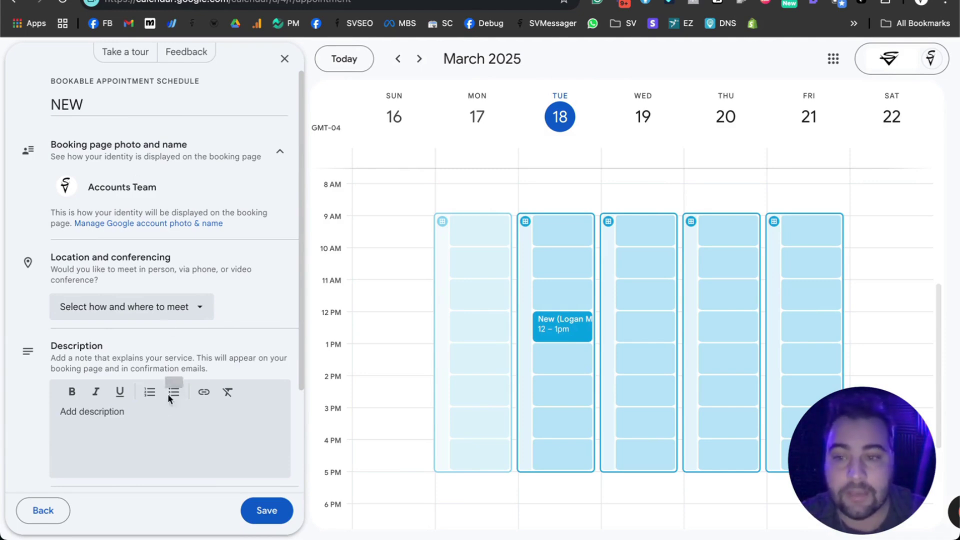
click(146, 307)
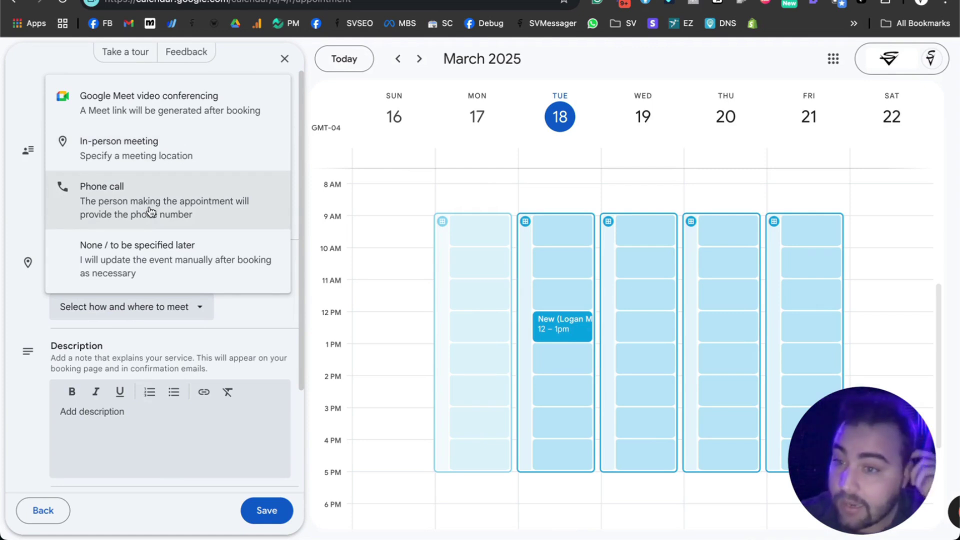
click(283, 59)
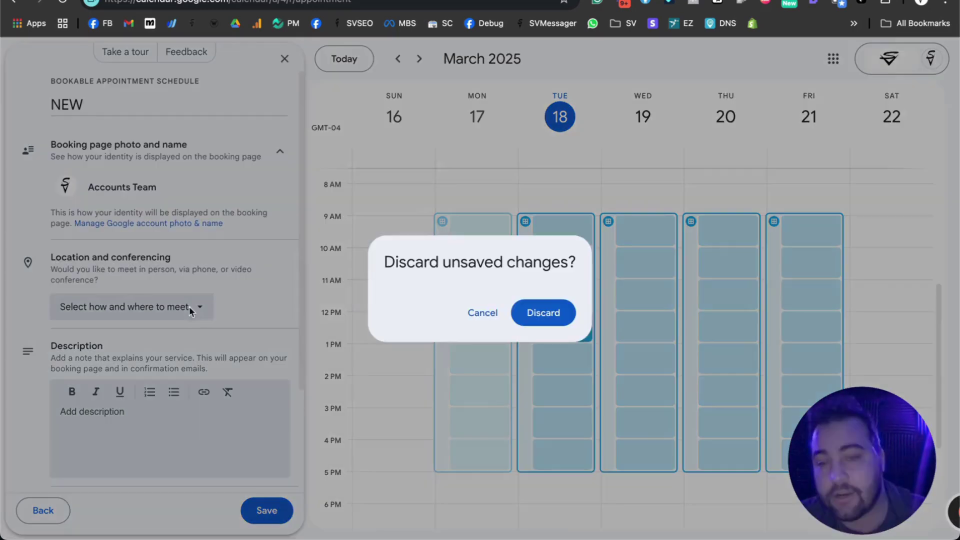
click(477, 312)
Cancel adding a custom booking form field, require email verification, and expand payments and cancellation policy.
scroll(190, 340, down, 3)
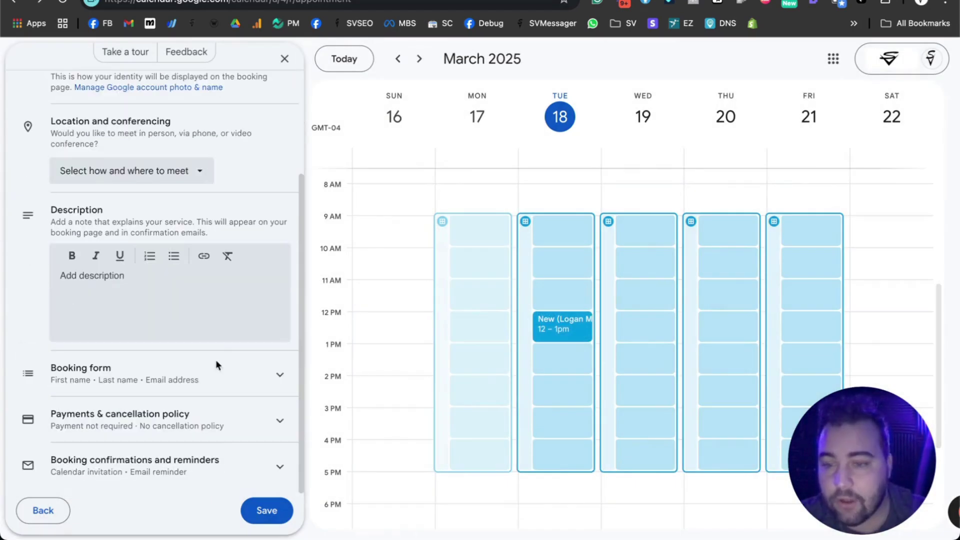
click(189, 384)
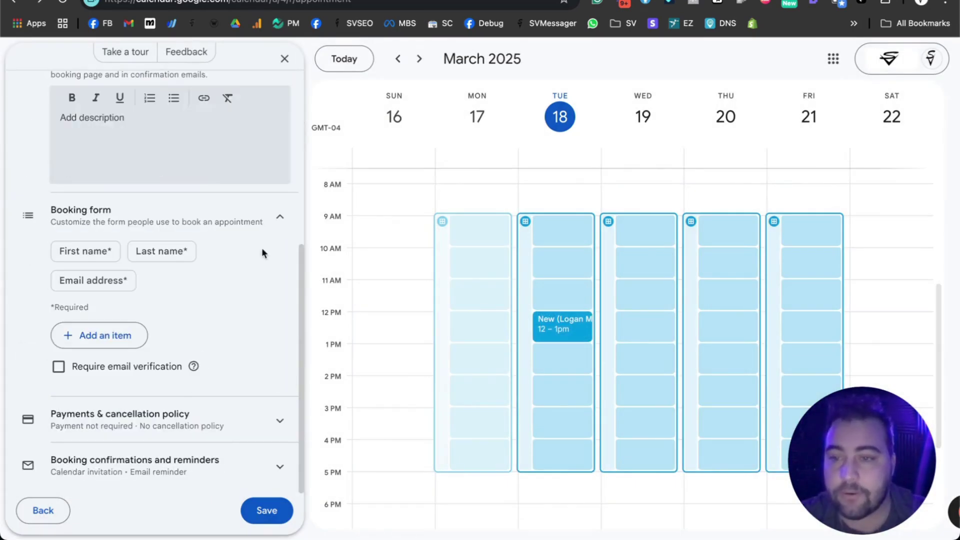
click(96, 335)
click(467, 269)
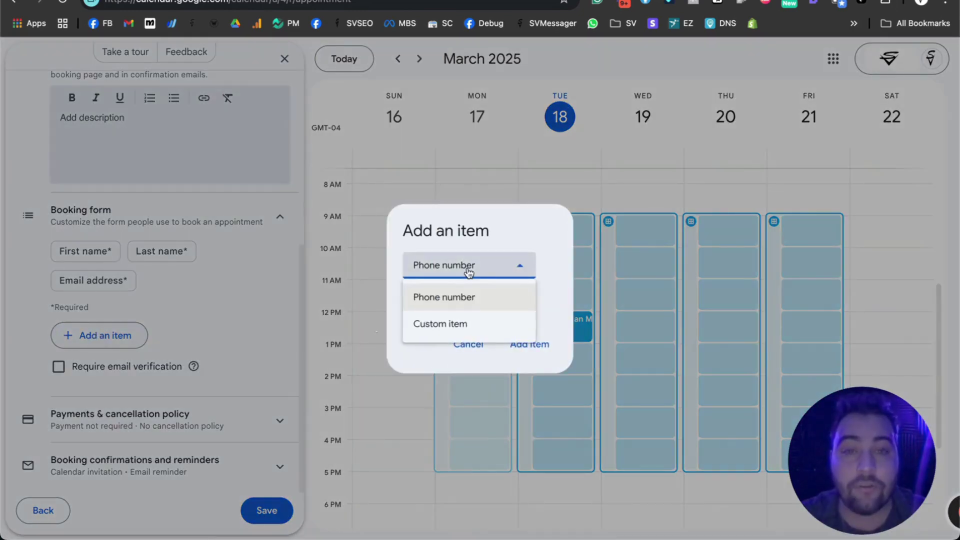
click(473, 330)
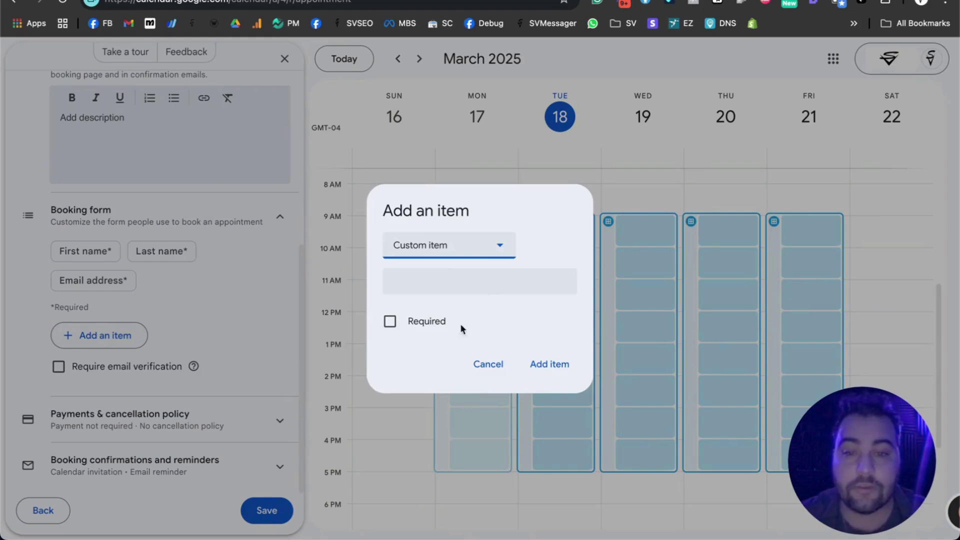
click(483, 364)
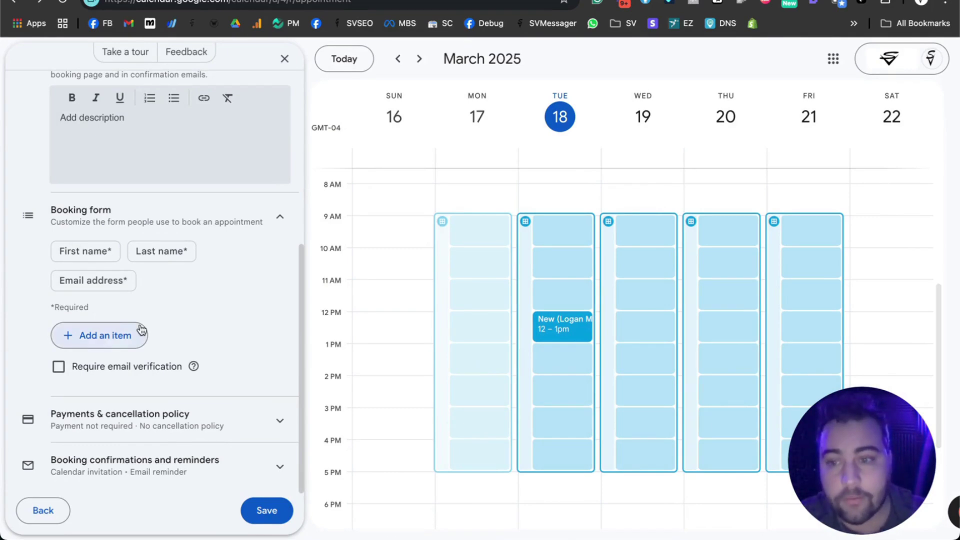
click(139, 365)
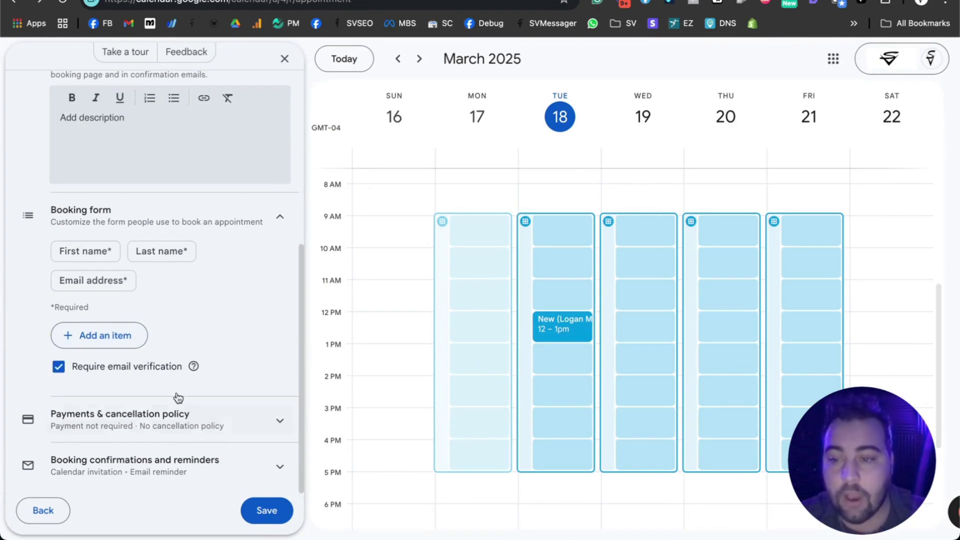
click(137, 407)
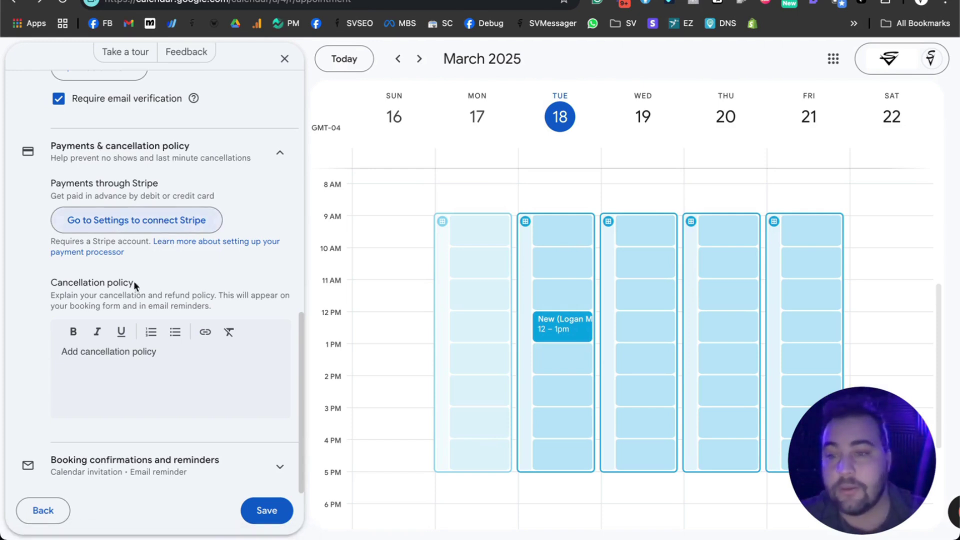
Add an email reminder 10 minutes before alongside the existing 1-day-before reminder.
click(144, 472)
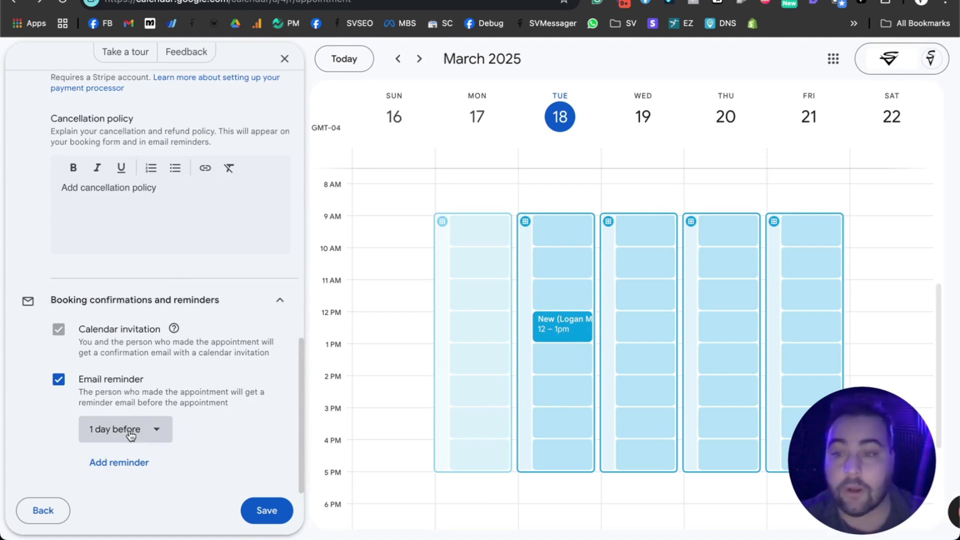
click(133, 460)
click(133, 429)
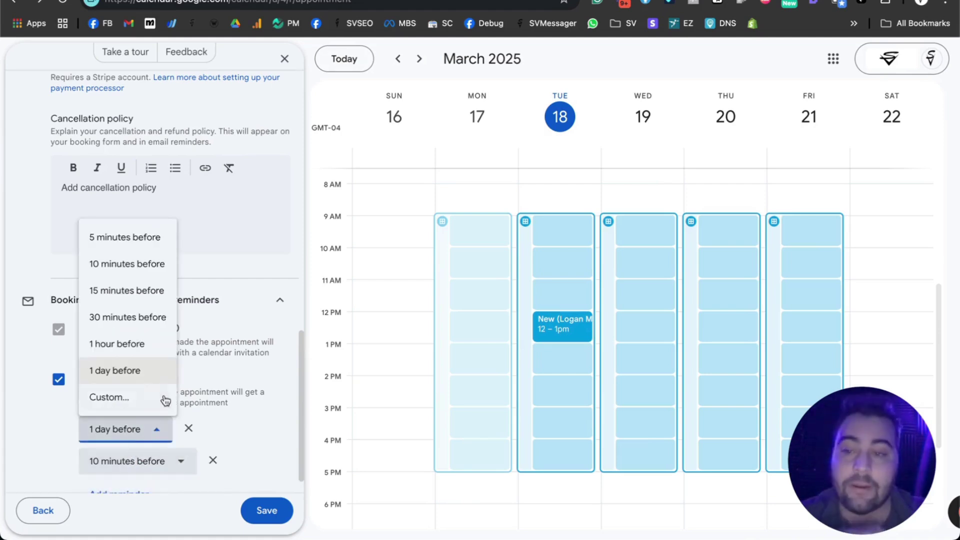
click(255, 429)
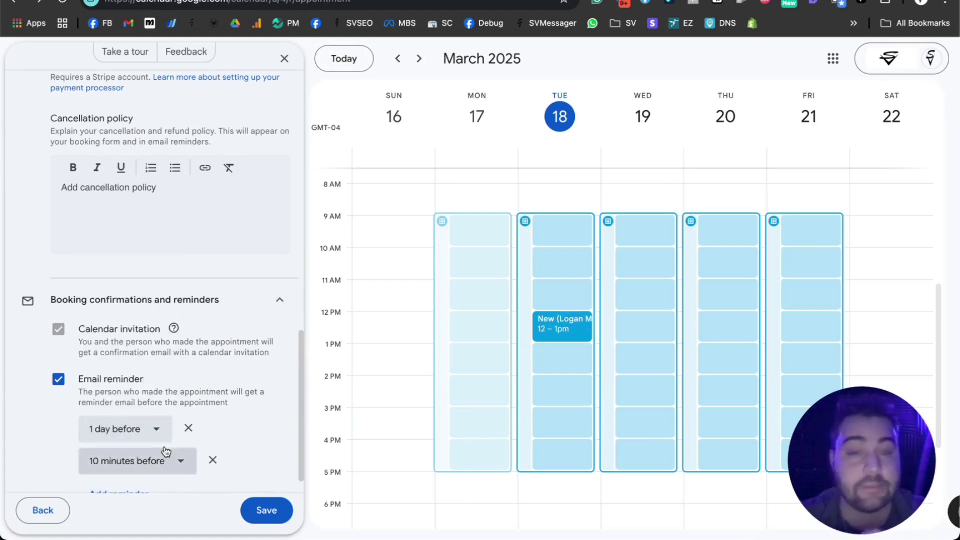
Save the NEW schedule and show its Website embed inline booking page code.
click(260, 511)
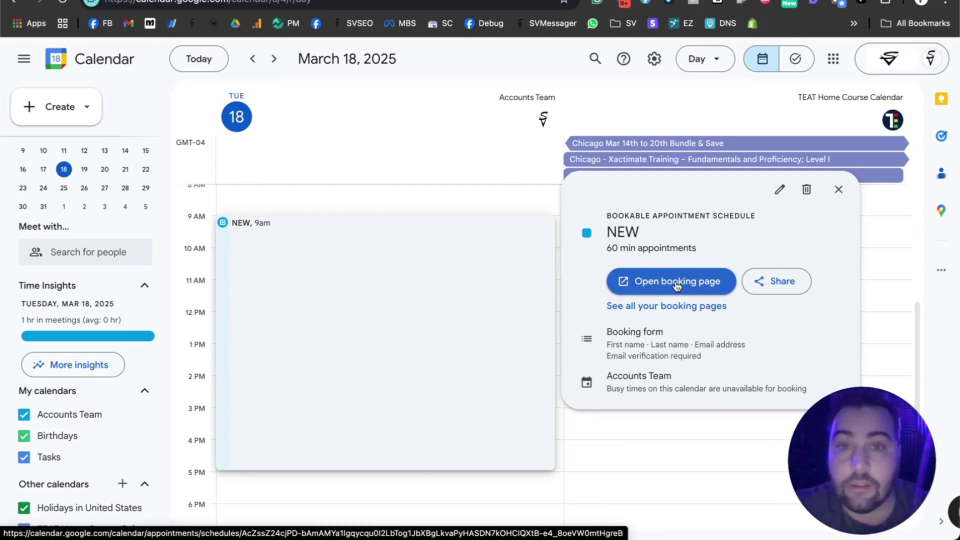
click(770, 288)
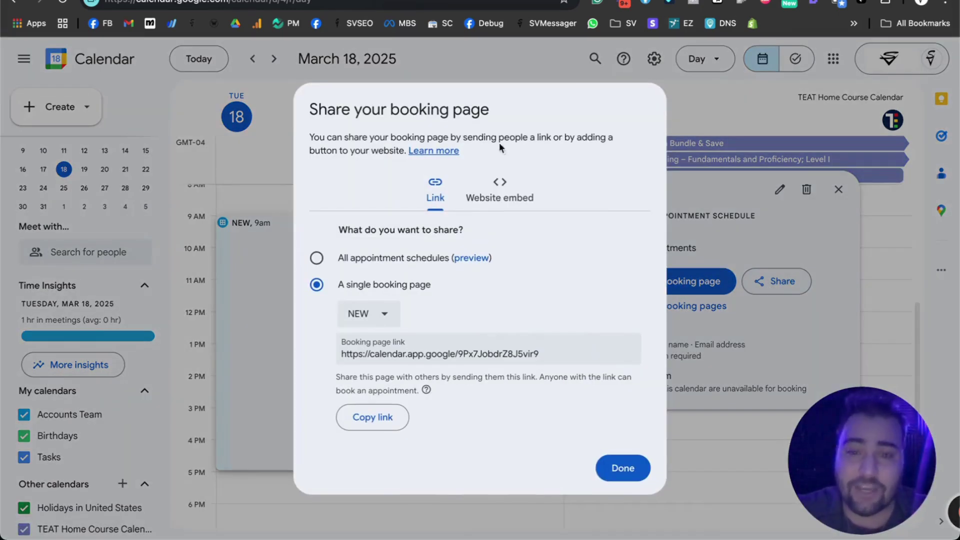
click(504, 190)
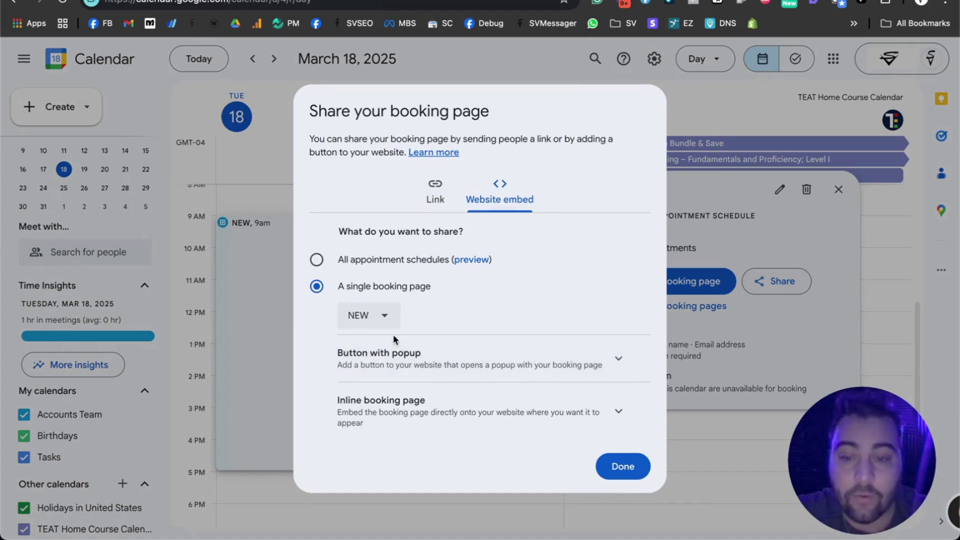
click(420, 403)
scroll(451, 282, down, 2)
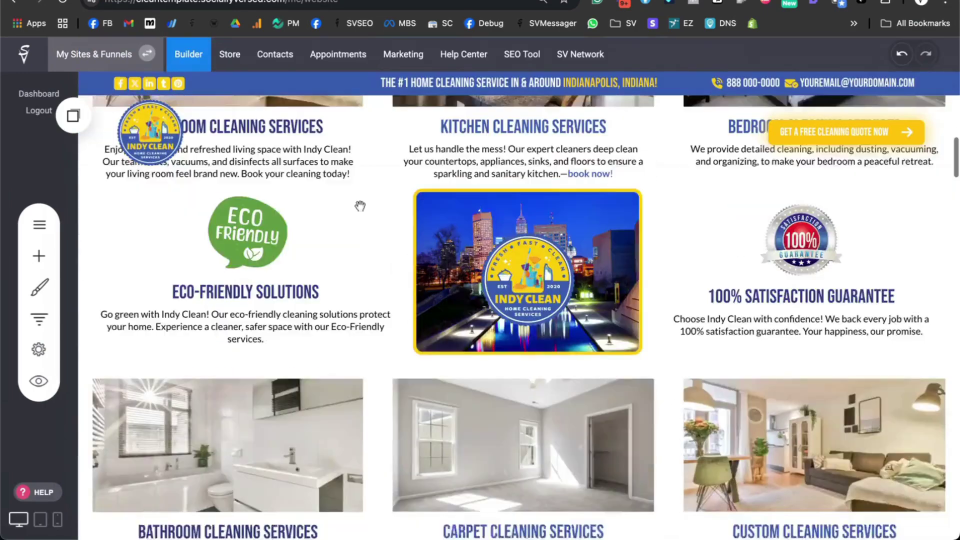
scroll(360, 206, down, 6)
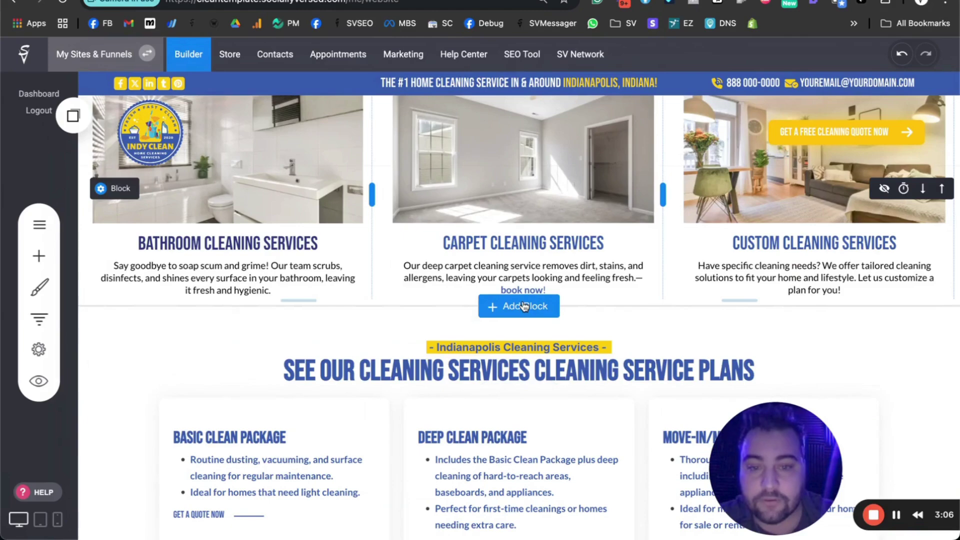
Add an empty block below the services with an Embed widget holding the pasted calendar code.
click(523, 306)
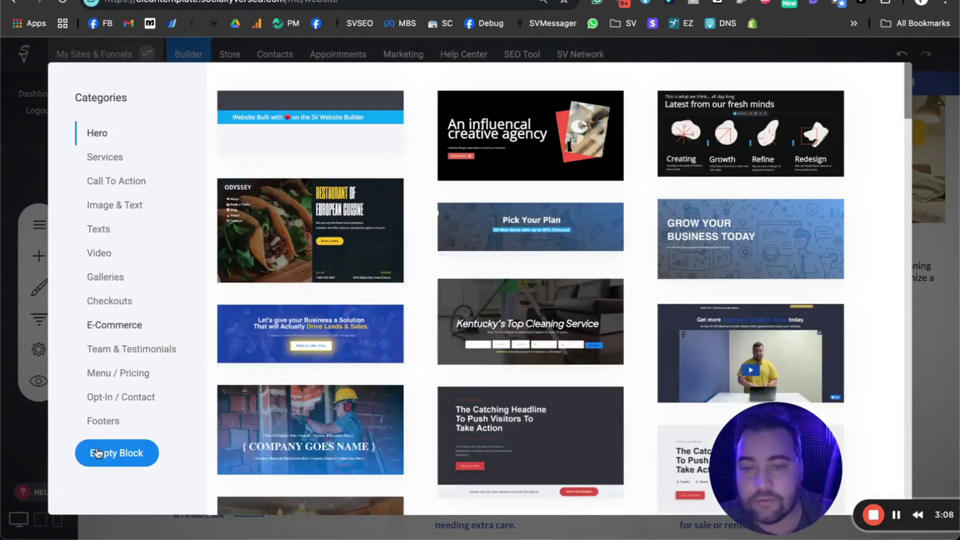
click(98, 452)
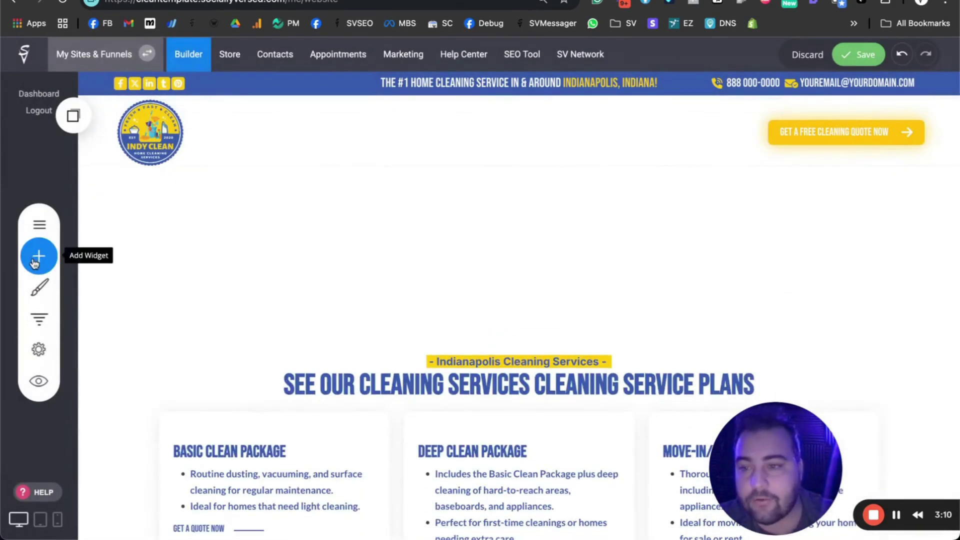
click(35, 260)
scroll(189, 325, down, 6)
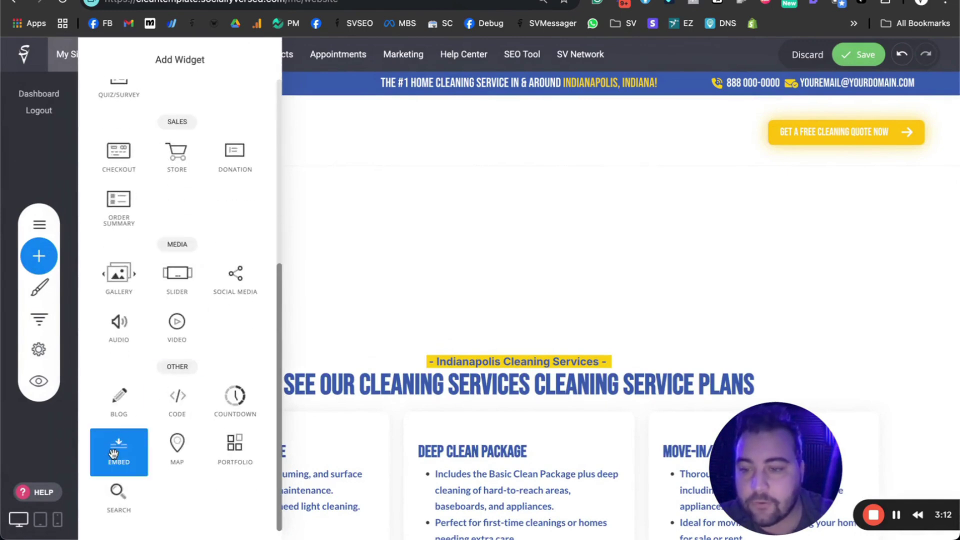
drag(114, 453, 442, 140)
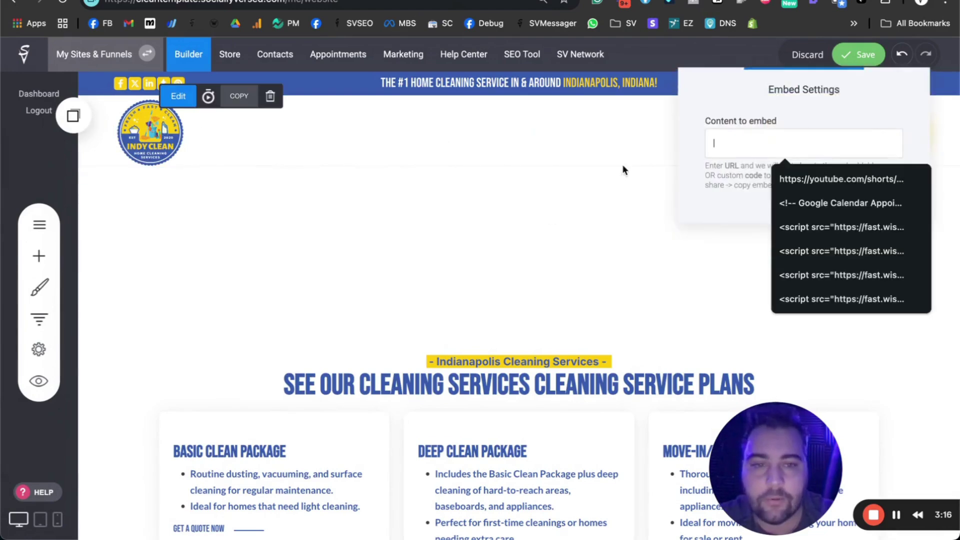
key(super+v)
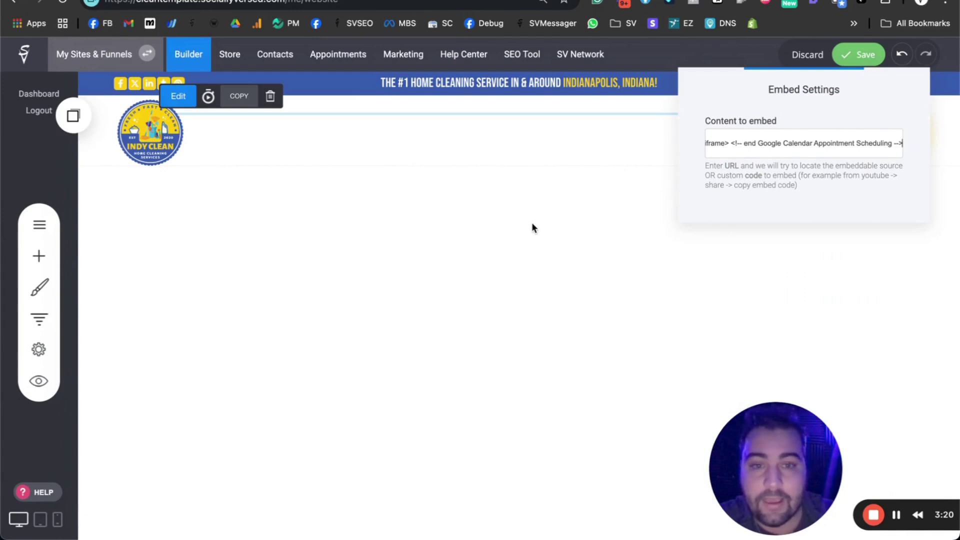
click(754, 235)
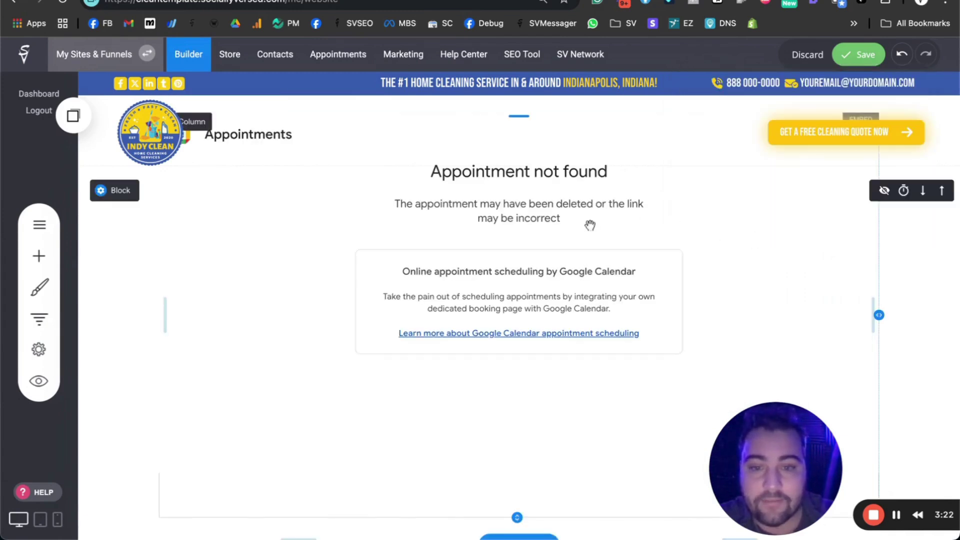
scroll(589, 225, up, 1)
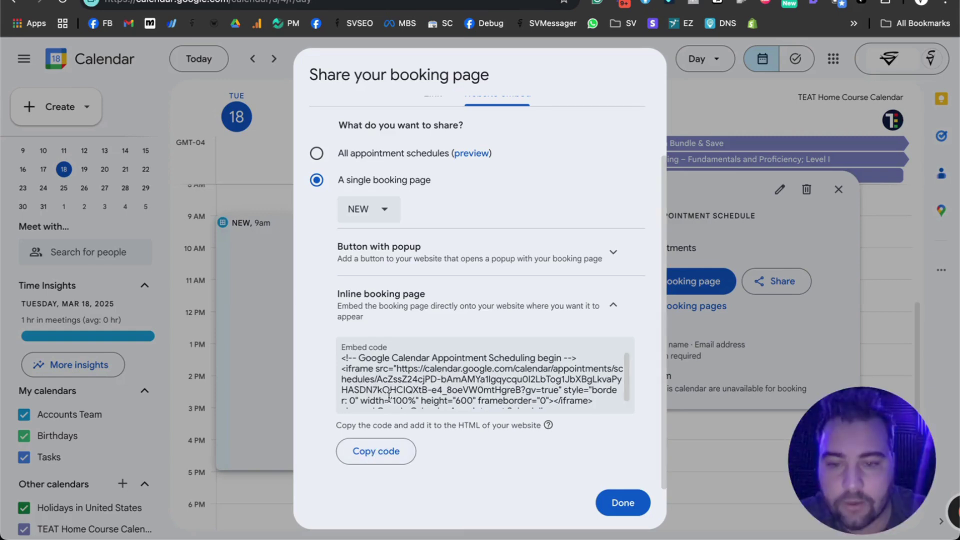
Copy the inline booking page embed code again.
scroll(389, 396, down, 1)
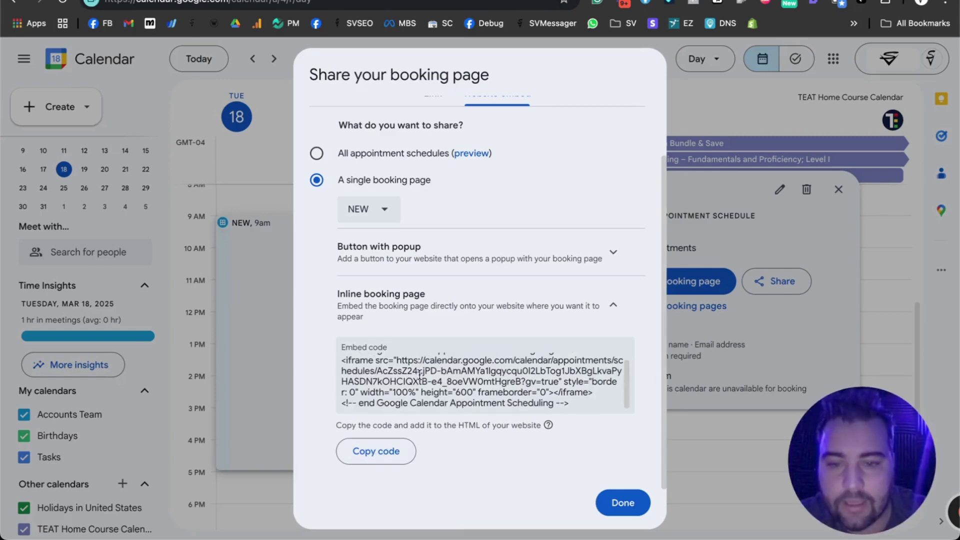
click(380, 452)
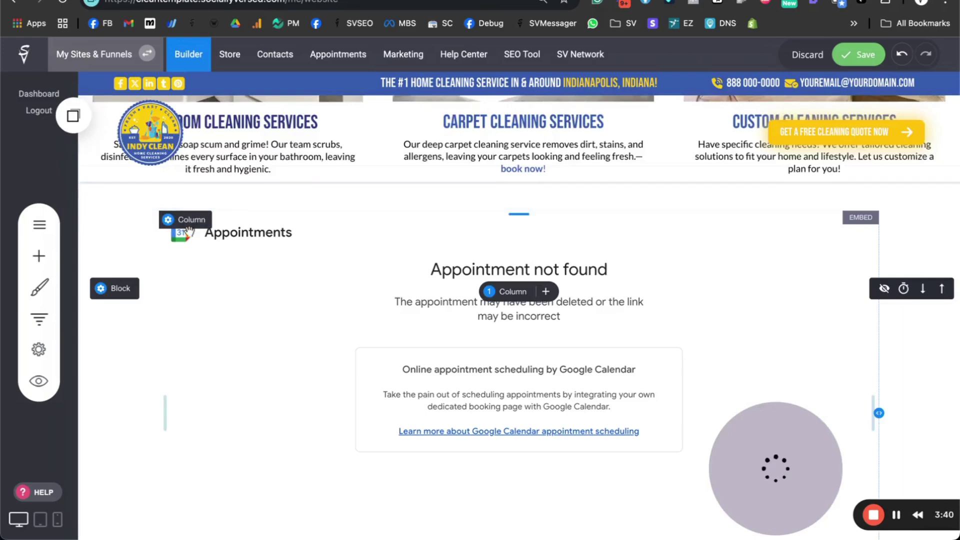
Replace the embed's old code with the freshly copied calendar code to show bookable time slots.
click(174, 192)
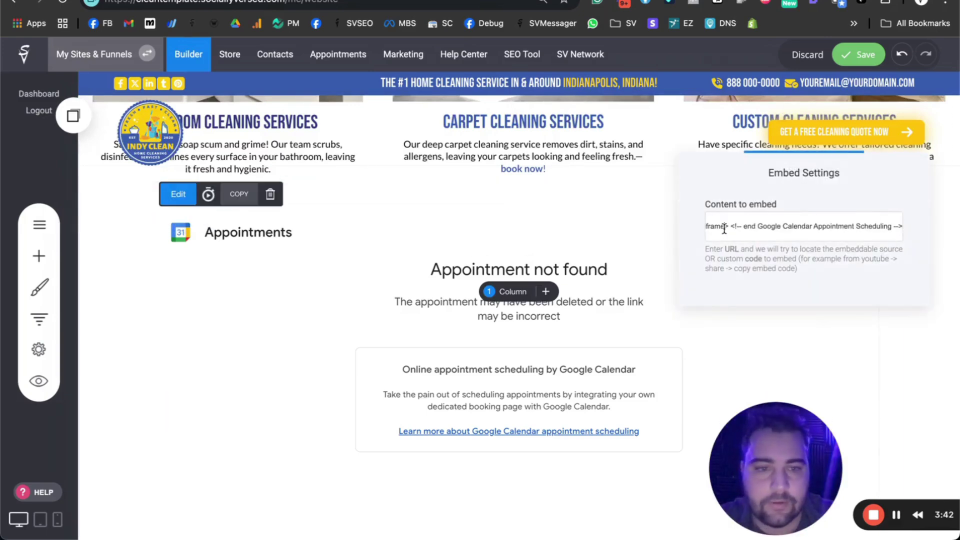
click(723, 226)
key(ctrl+a)
key(BackSpace)
key(ctrl+v)
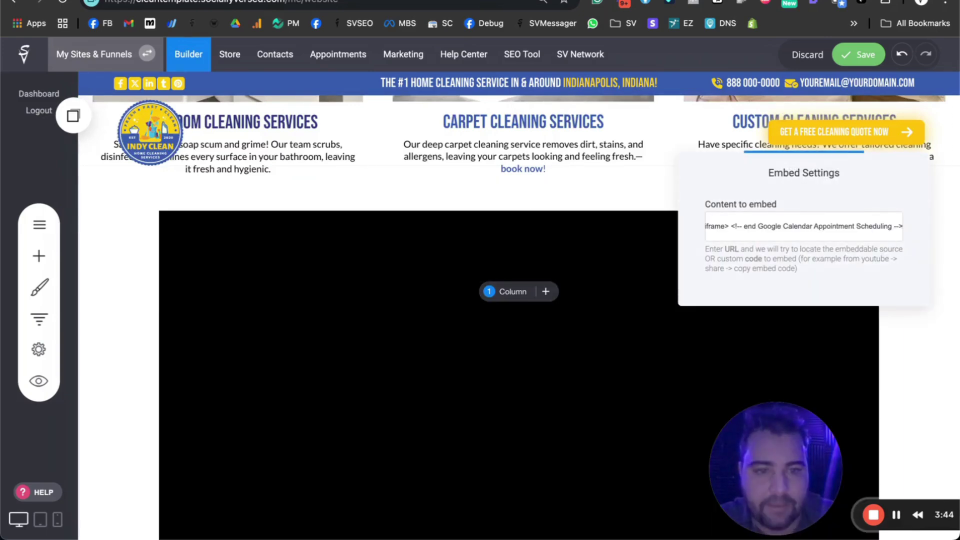
click(543, 205)
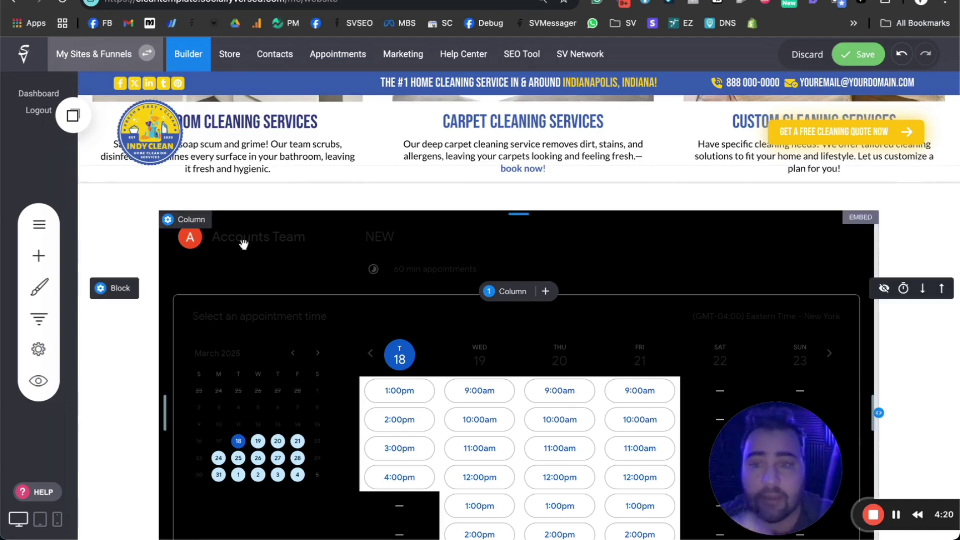
Replace the embed code with a fresh paste of the same code to reload the calendar.
mouse_move(243, 244)
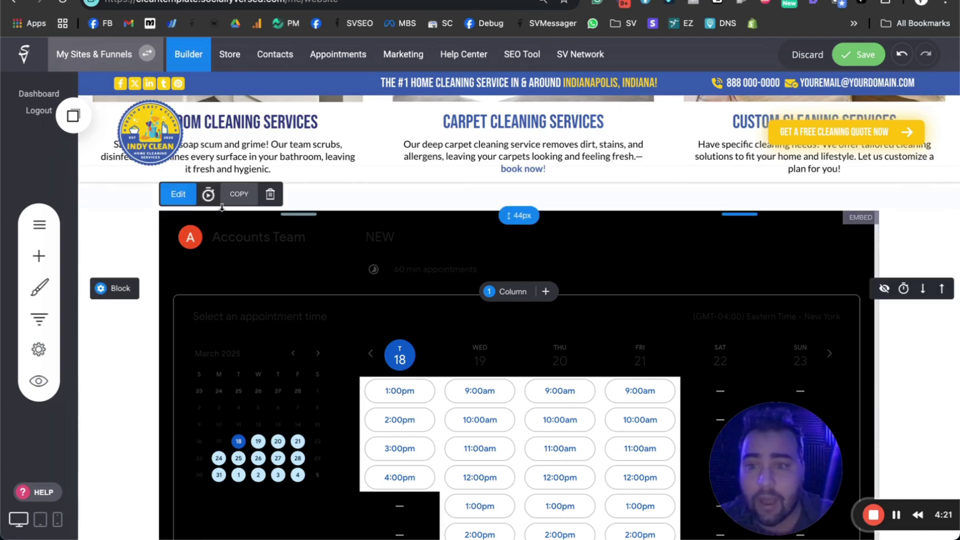
click(181, 201)
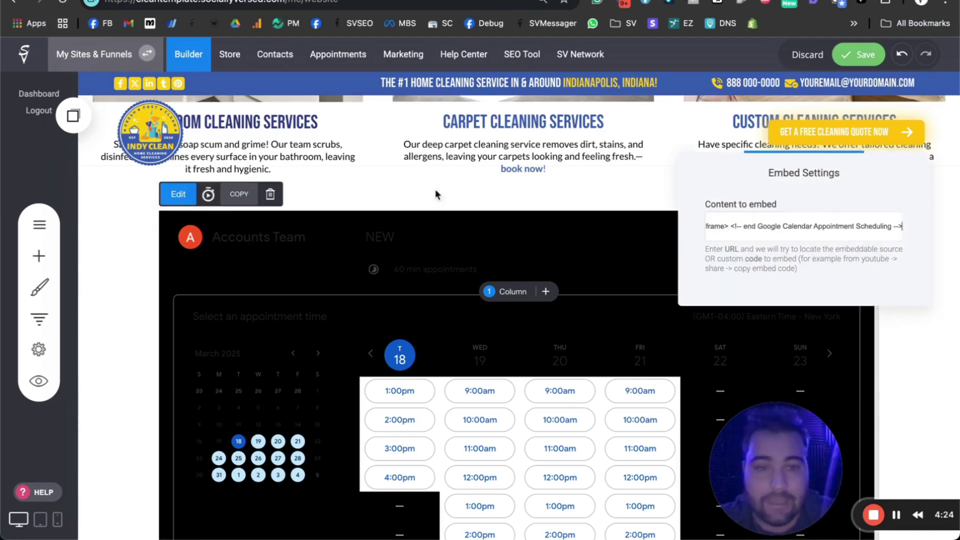
triple_click(715, 228)
key(BackSpace)
key(super+v)
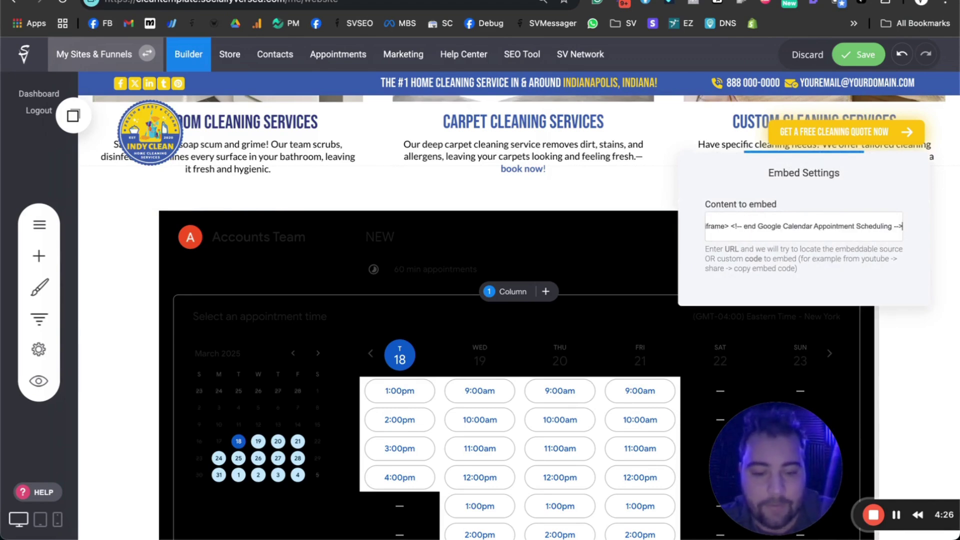
click(99, 237)
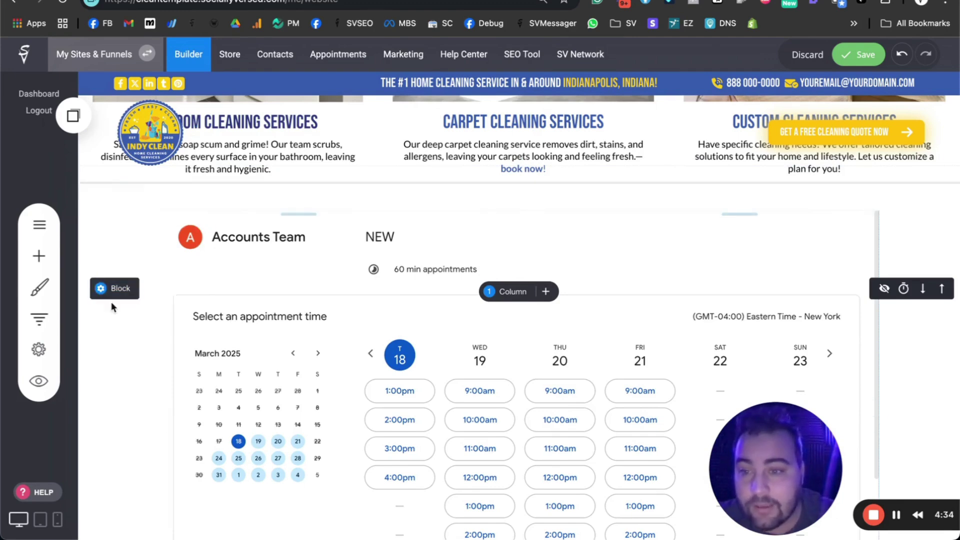
Resize the booking calendar block to Full-Width and scroll to check the wider widget.
click(150, 289)
click(549, 201)
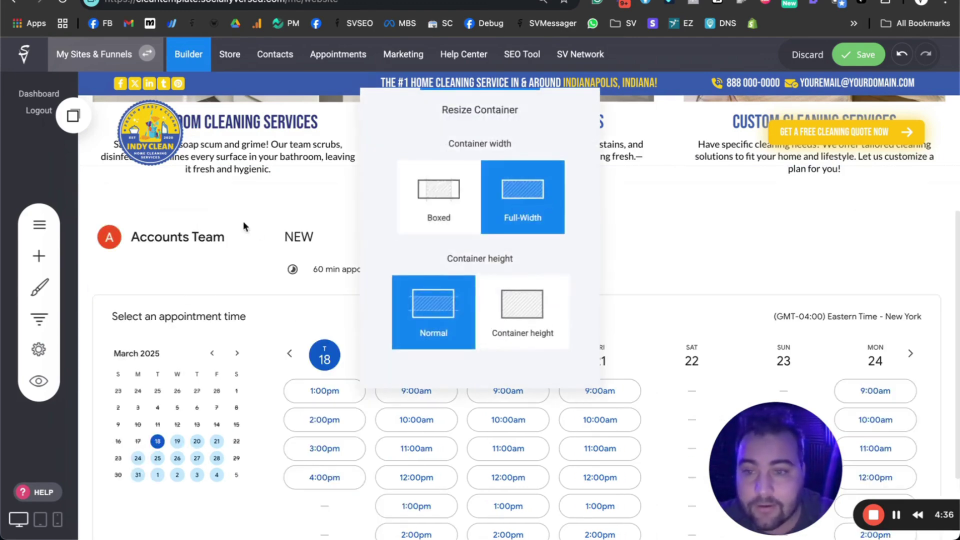
scroll(362, 383, down, 6)
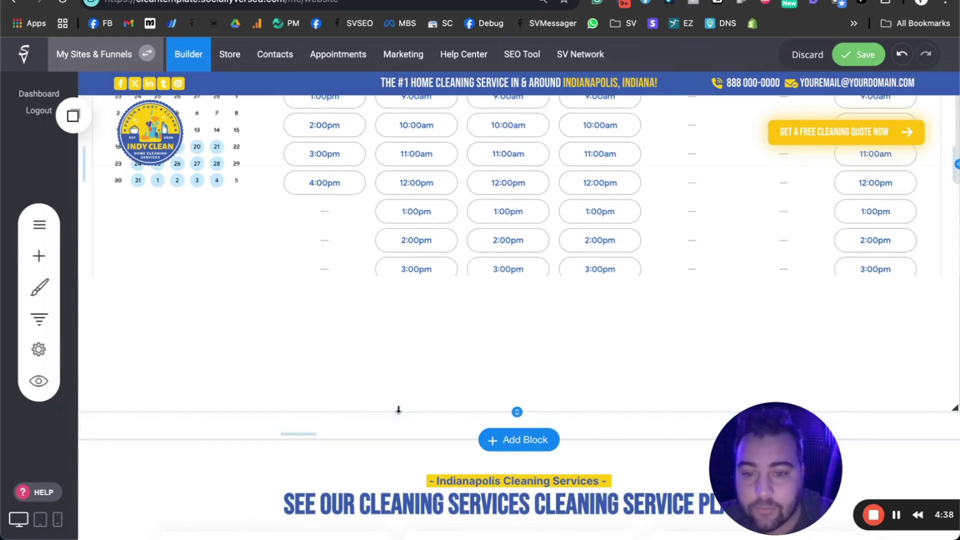
scroll(422, 277, up, 4)
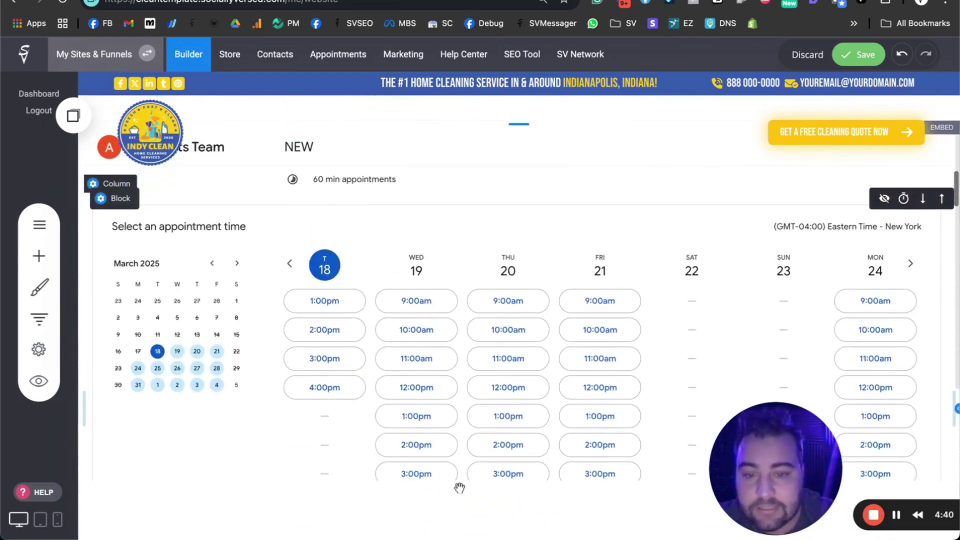
Edit the embed code's height value from 600px to 100% in Embed Settings.
click(99, 103)
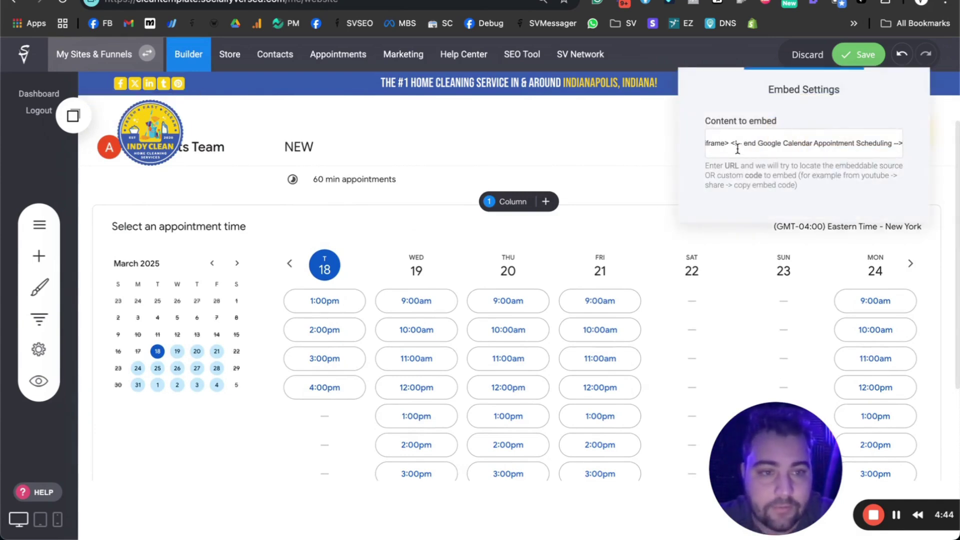
scroll(730, 144, left, 10)
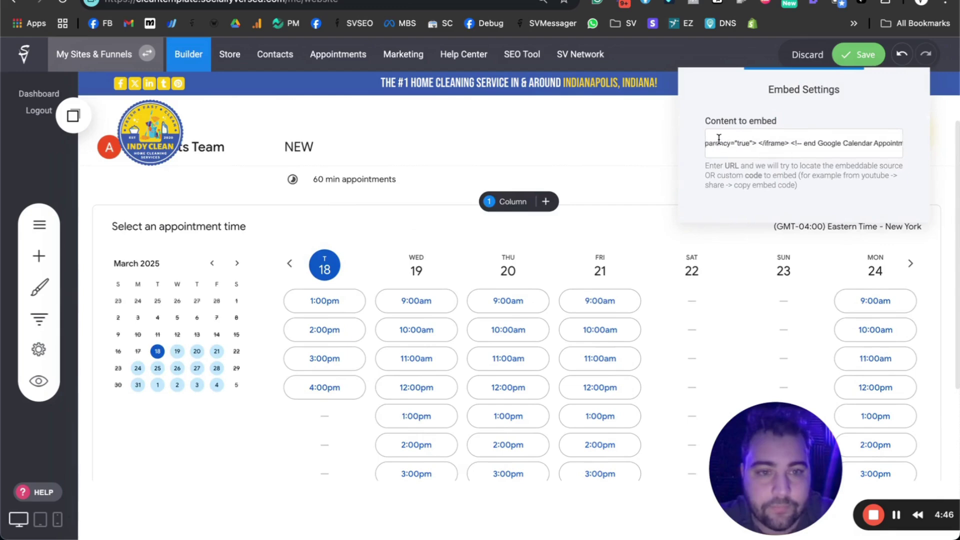
scroll(718, 138, left, 4)
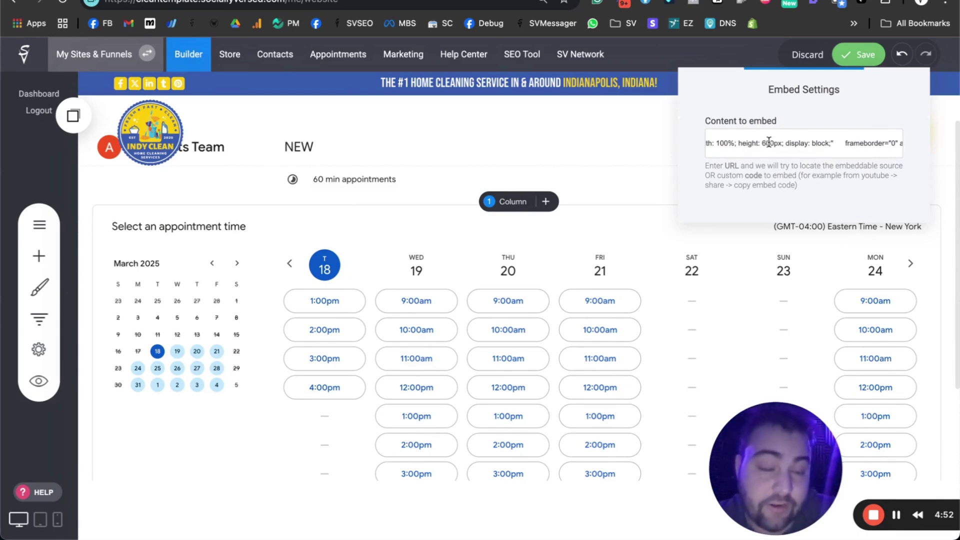
click(769, 142)
key(BackSpace)
text(100)
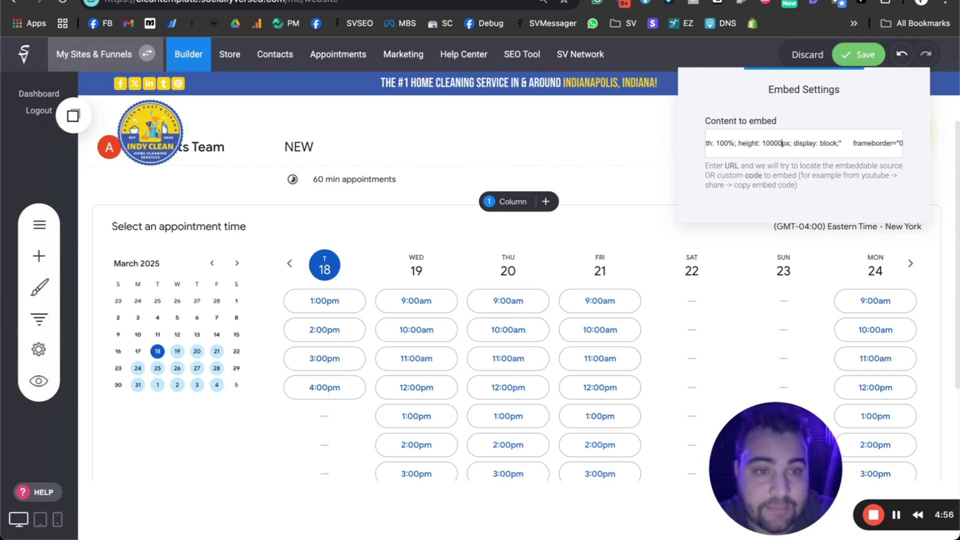
key(BackSpace)
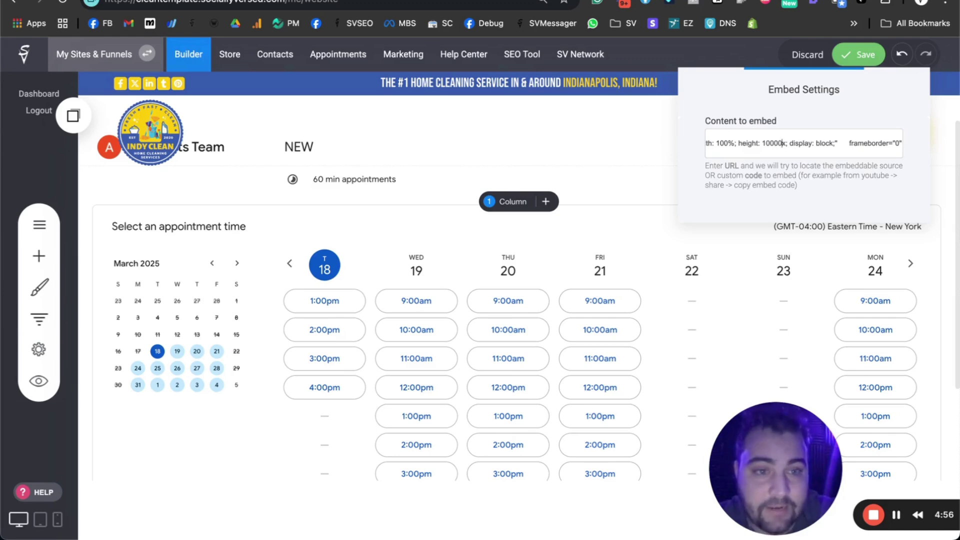
key(Delete)
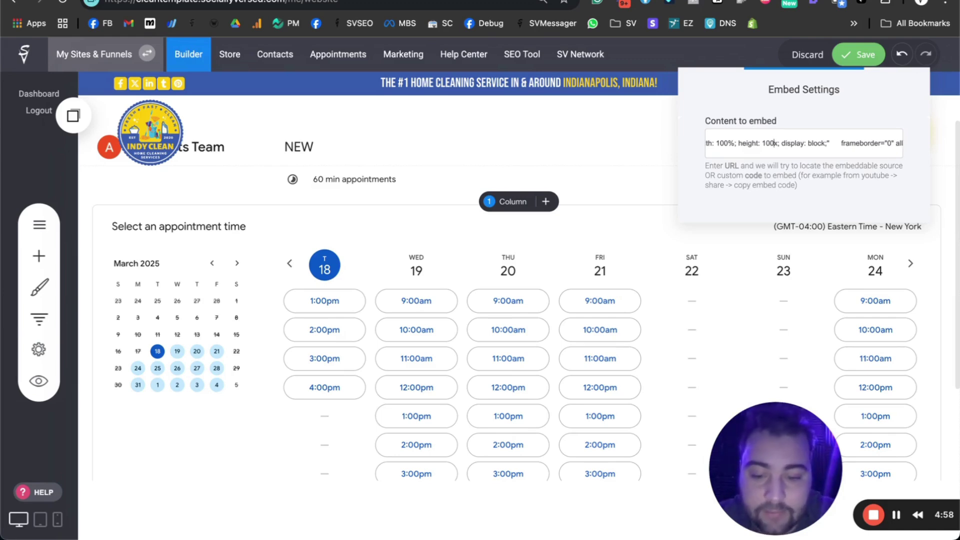
text(%)
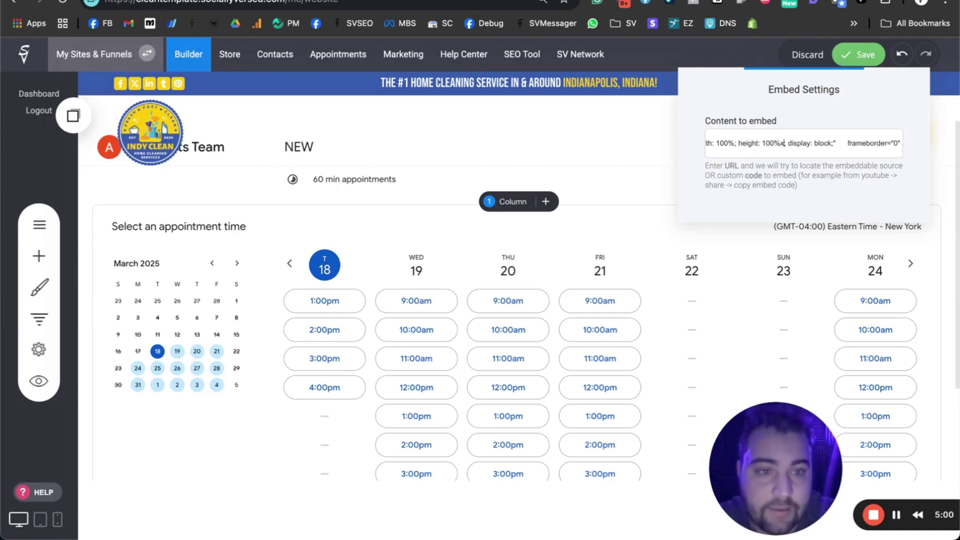
key(Delete)
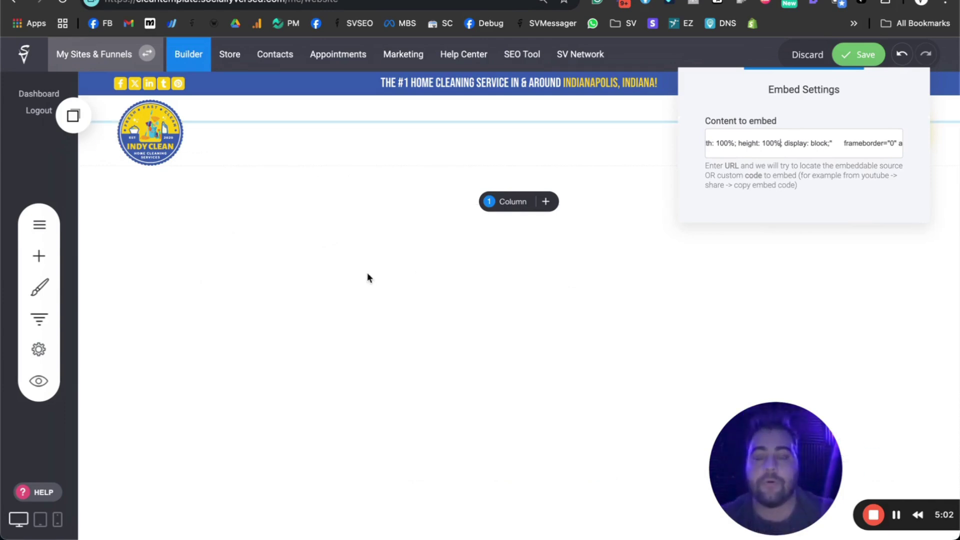
Apply the edited embed code and scroll over the page to check the calendar.
click(526, 251)
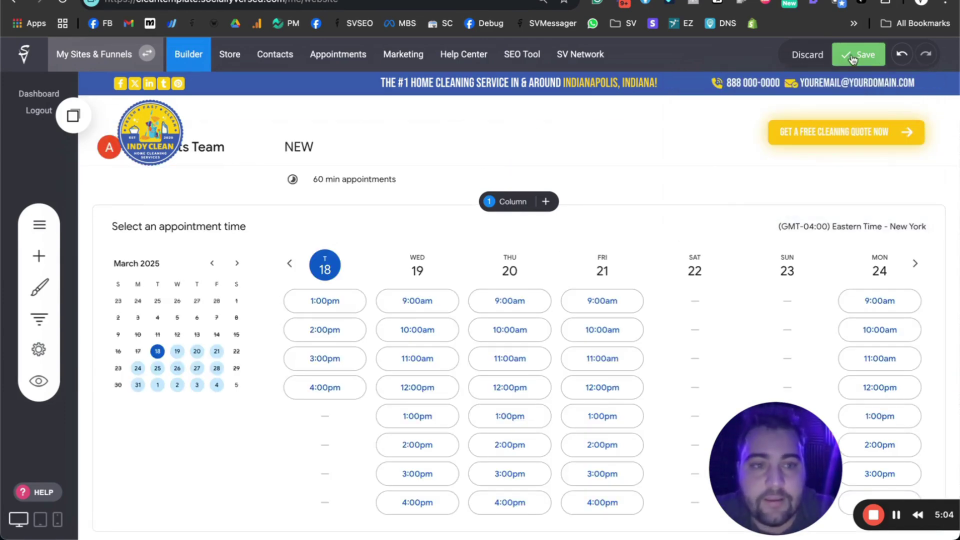
scroll(380, 350, up, 5)
scroll(386, 405, down, 3)
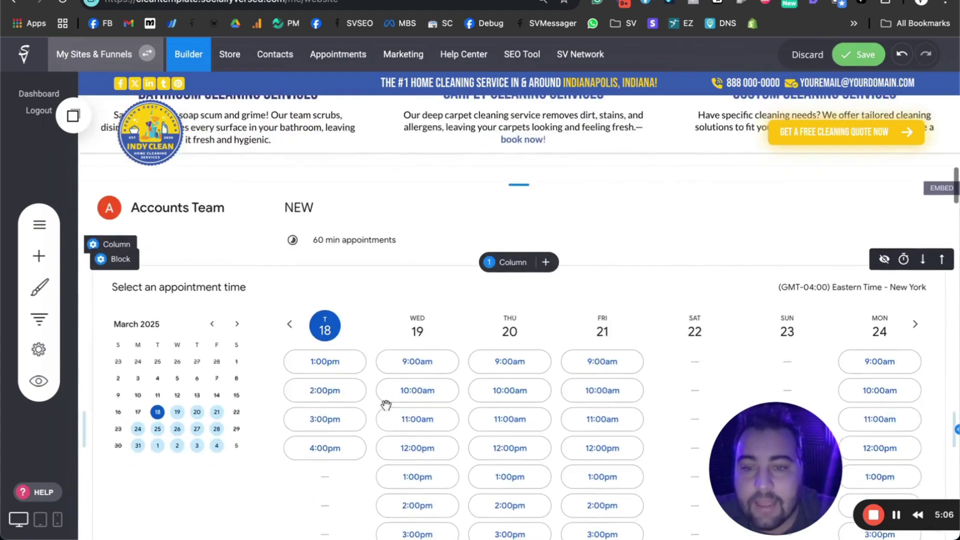
scroll(386, 402, down, 3)
scroll(386, 400, up, 4)
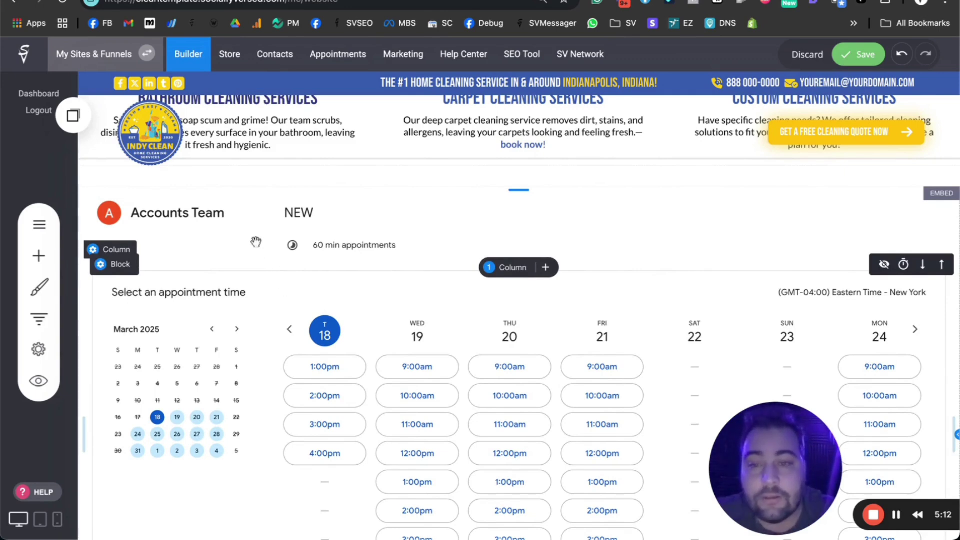
After comparing with the Google Calendar share dialog, save the page and open Preview.
key(ctrl+Tab)
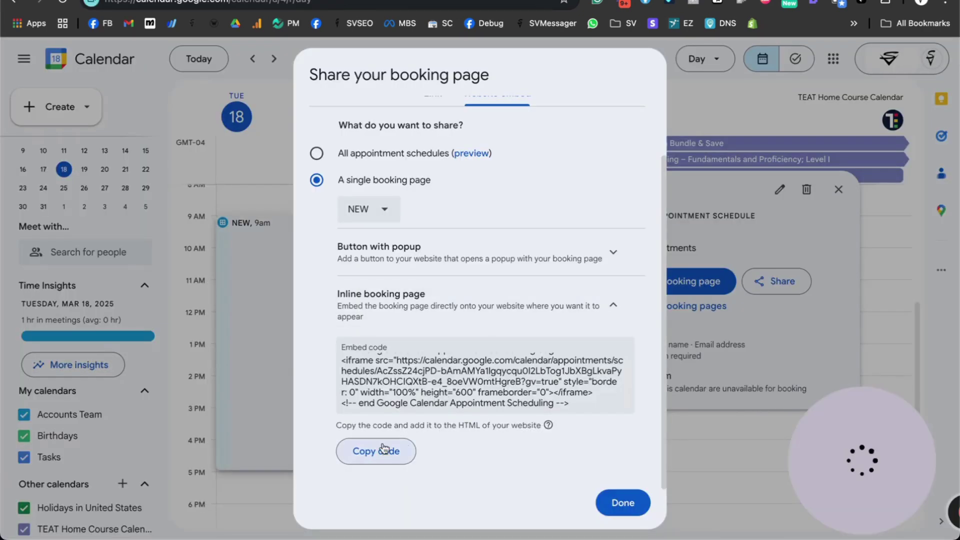
key(ctrl+shift+Tab)
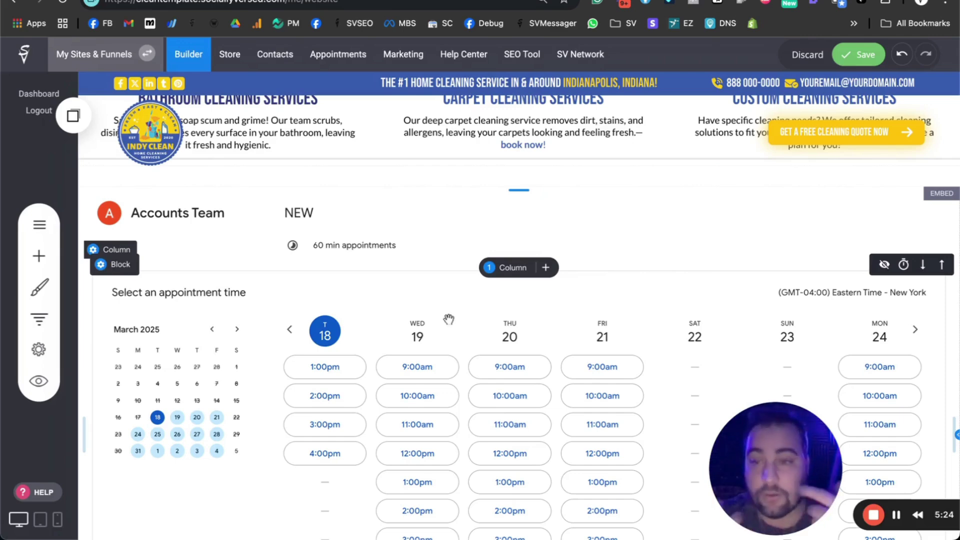
click(863, 62)
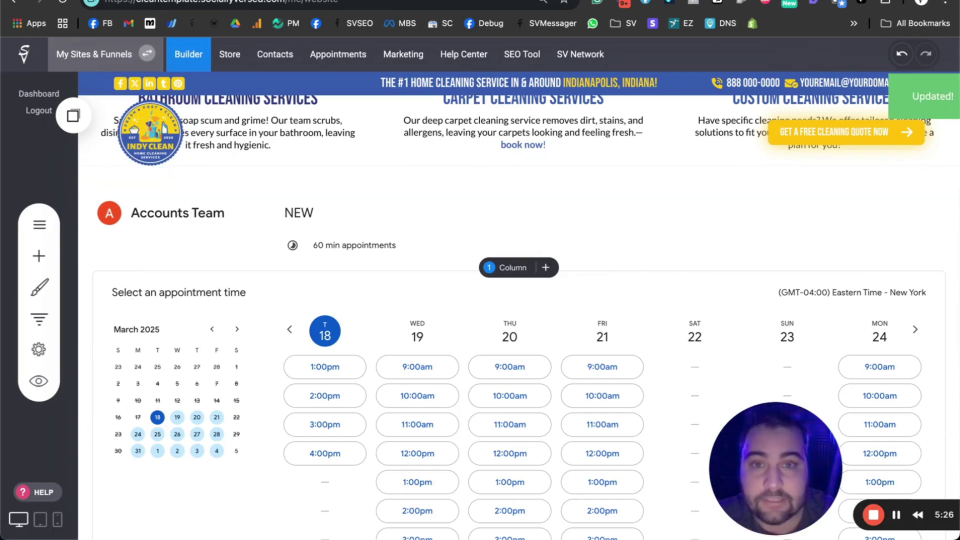
click(805, 54)
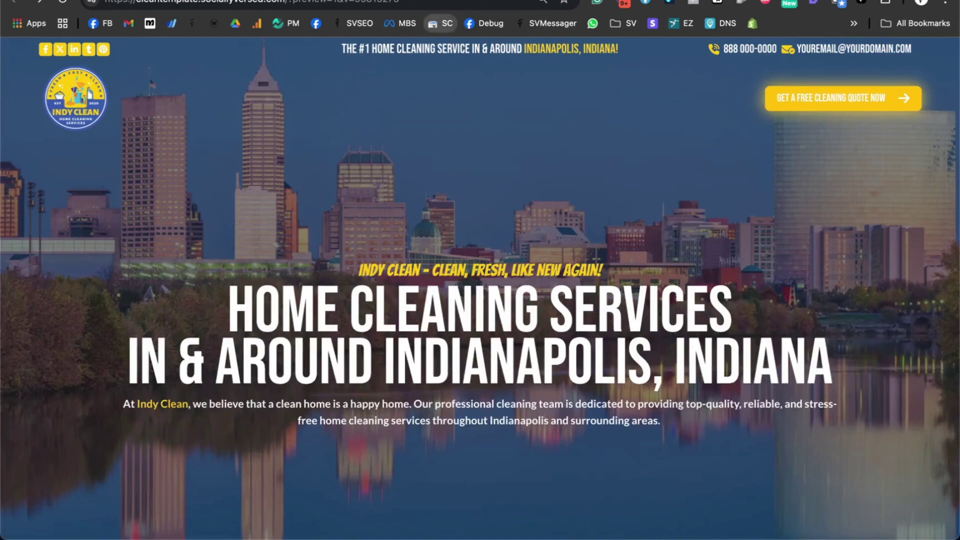
In the site preview, scroll to the booking calendar and advance to 25–31 March.
click(433, 22)
click(17, 4)
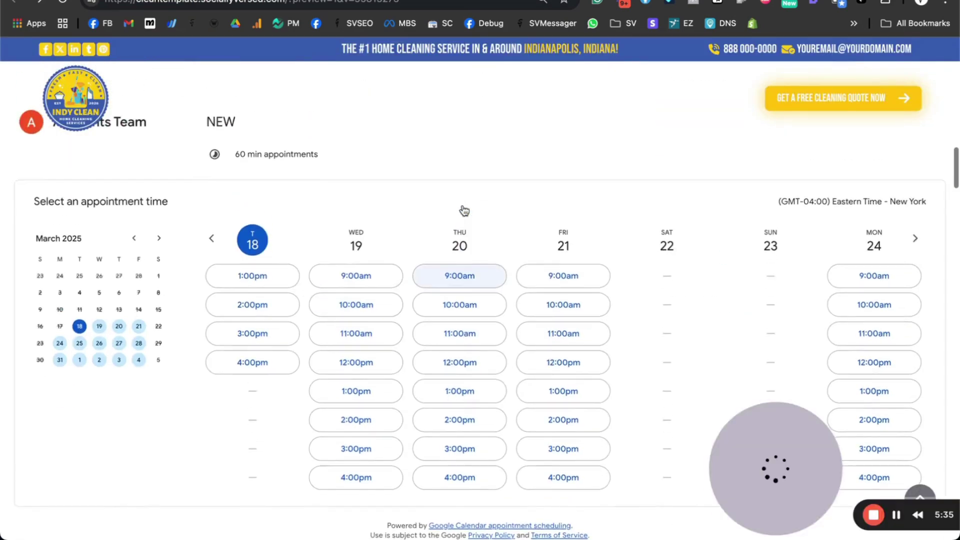
scroll(463, 210, up, 1)
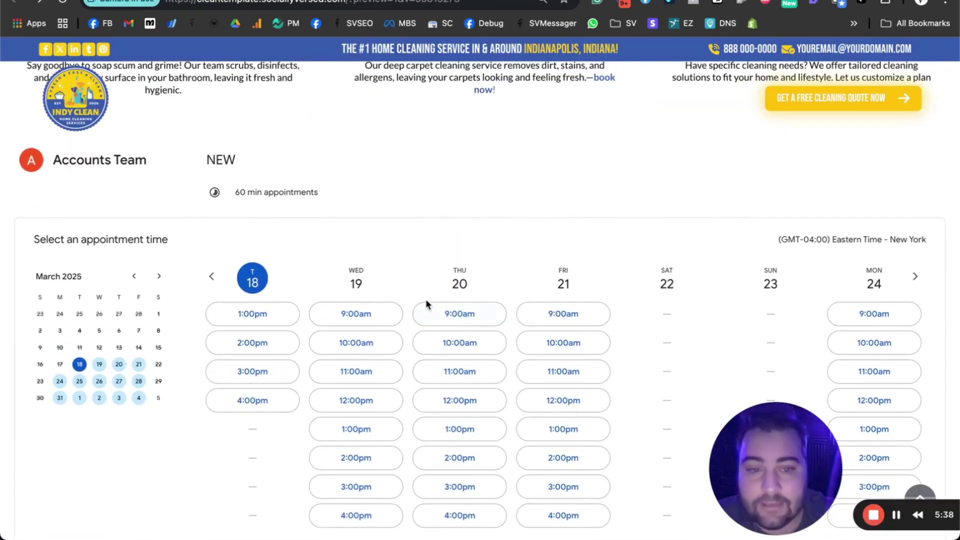
scroll(481, 320, down, 3)
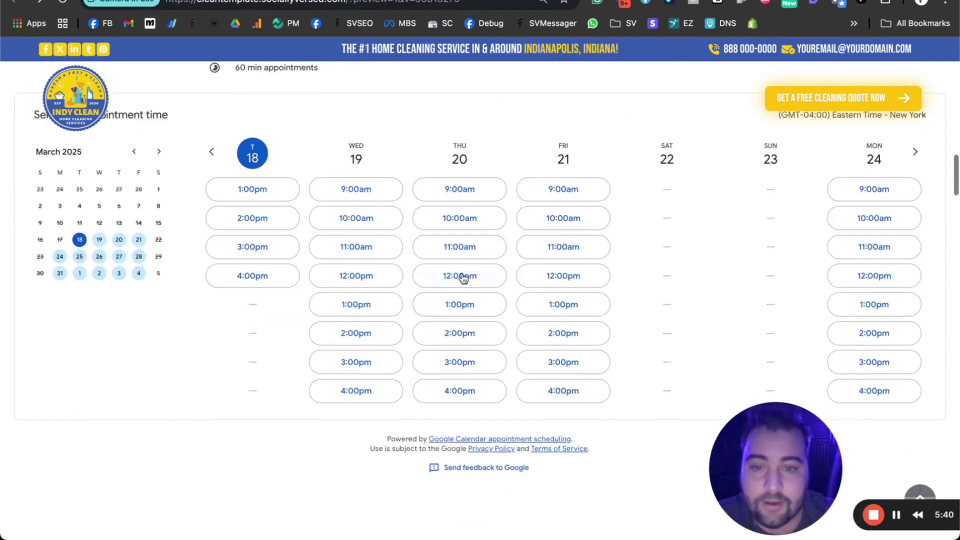
click(914, 152)
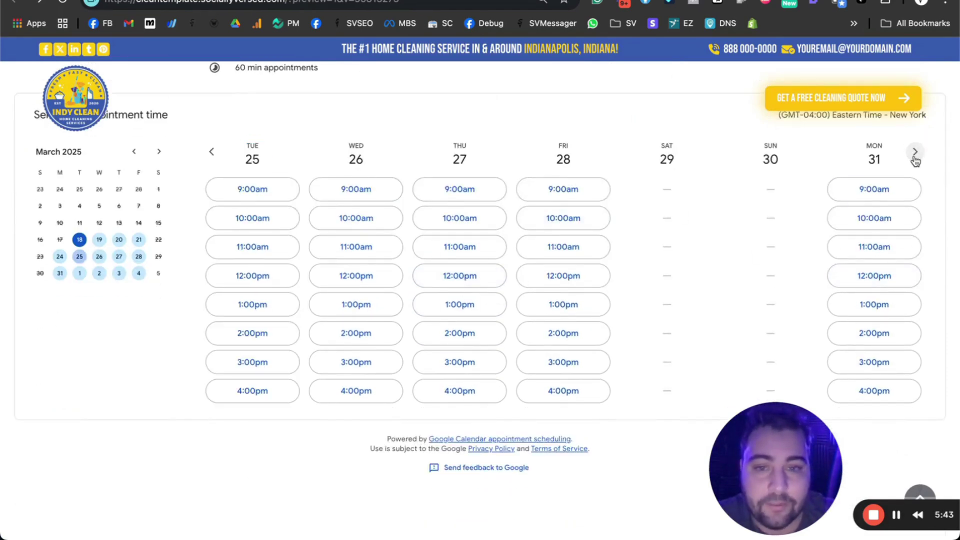
Book the Wednesday 26 March 12:00pm slot with autofilled contact details and close the confirmation.
click(358, 280)
click(494, 295)
click(485, 360)
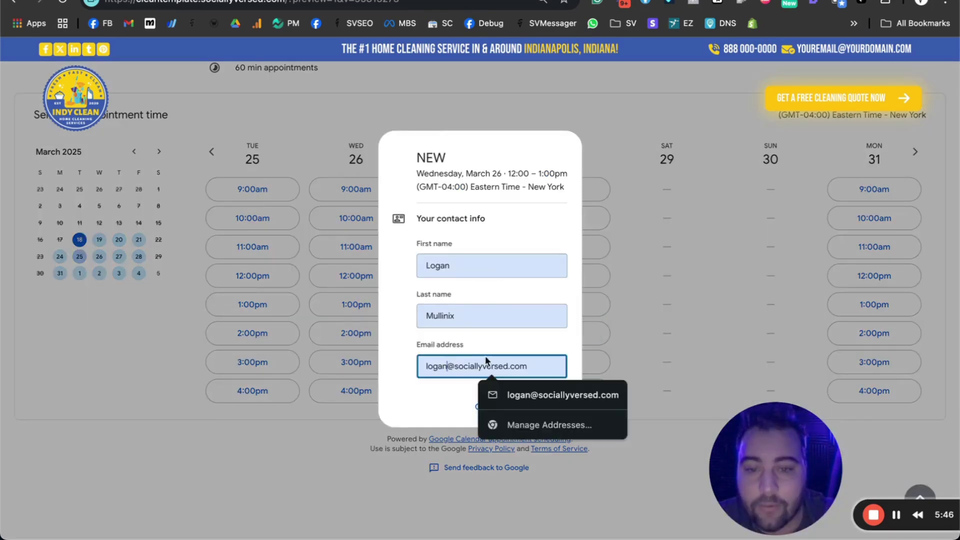
click(539, 407)
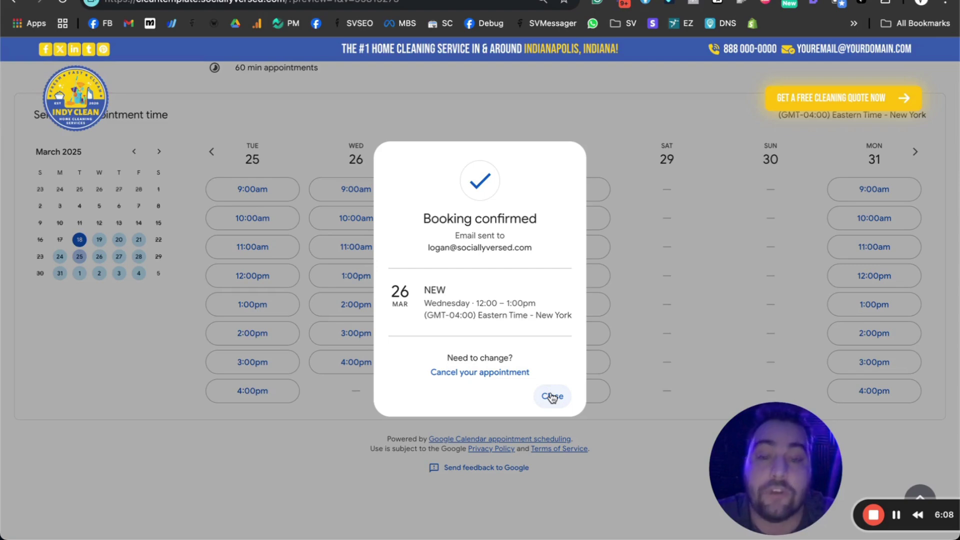
click(552, 396)
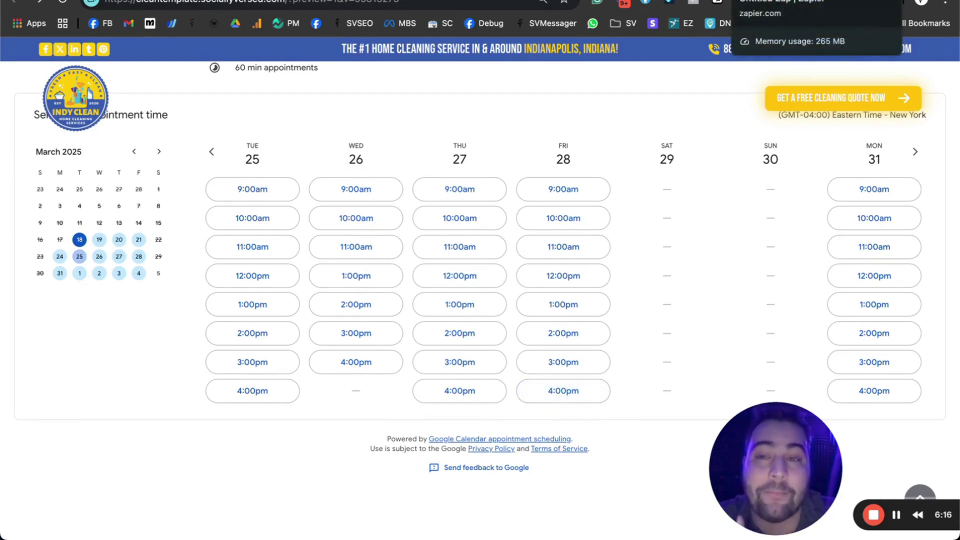
Show the Zapier draft Zap with the Google Calendar New Event trigger and contact steps.
click(760, 2)
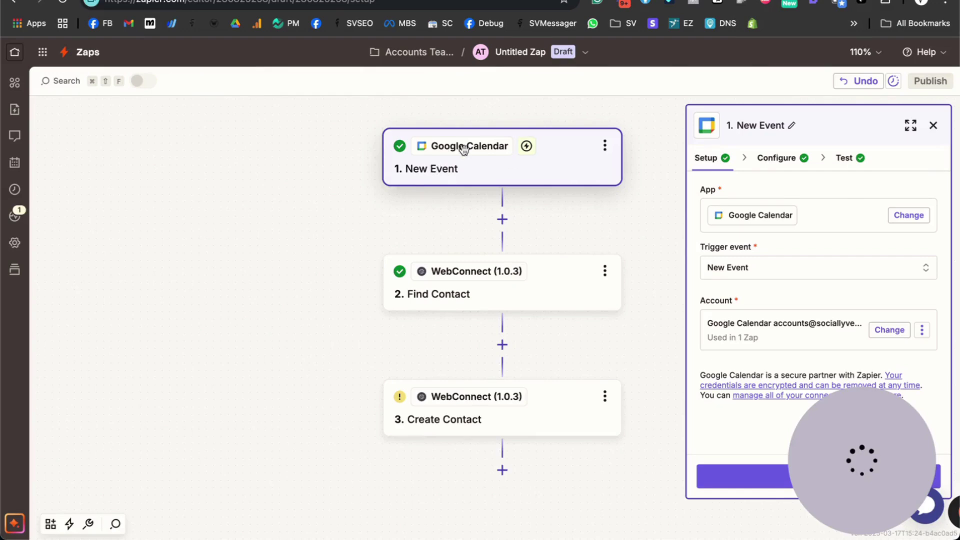